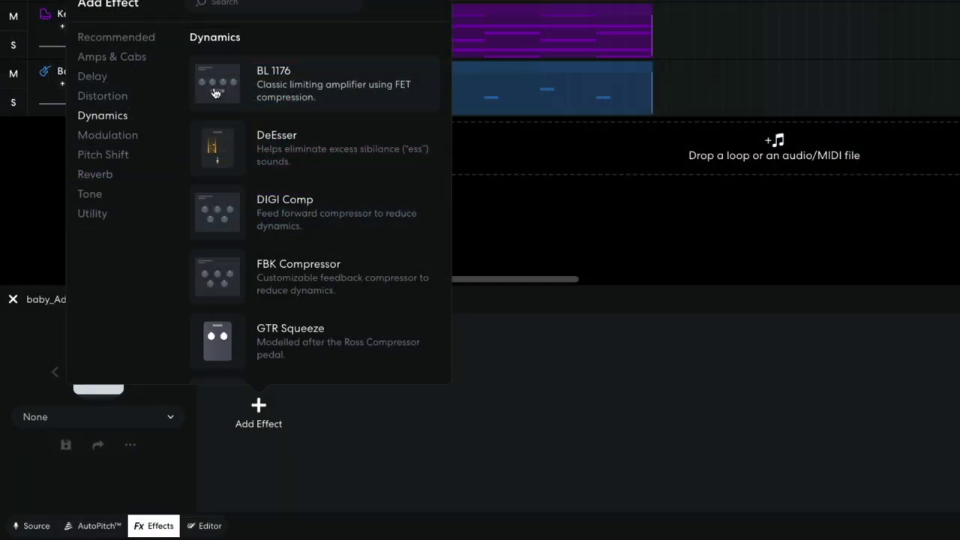
{"action": "left_click", "coordinate": [153, 217]}
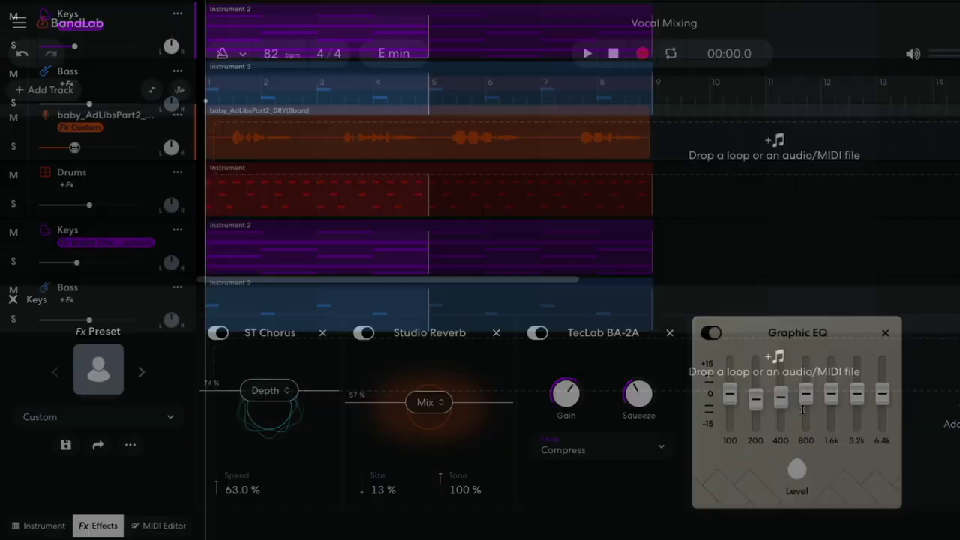
{"action": "left_click_drag", "start_coordinate": [73, 147], "coordinate": [74, 148]}
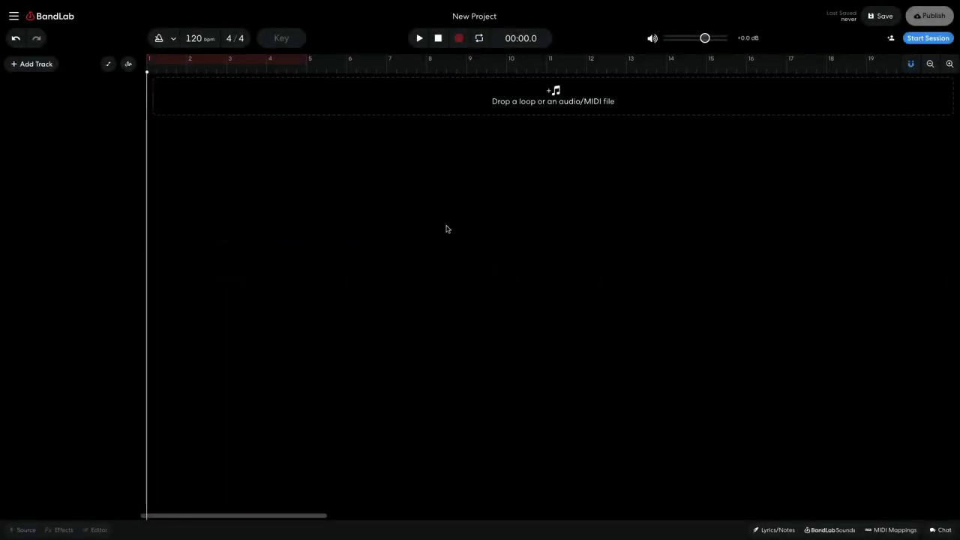
Search the BandLab Sounds library for "vocal" and open the Neo Soul Vocals pack.
{"action": "left_click", "coordinate": [819, 529]}
{"action": "left_click", "coordinate": [808, 86]}
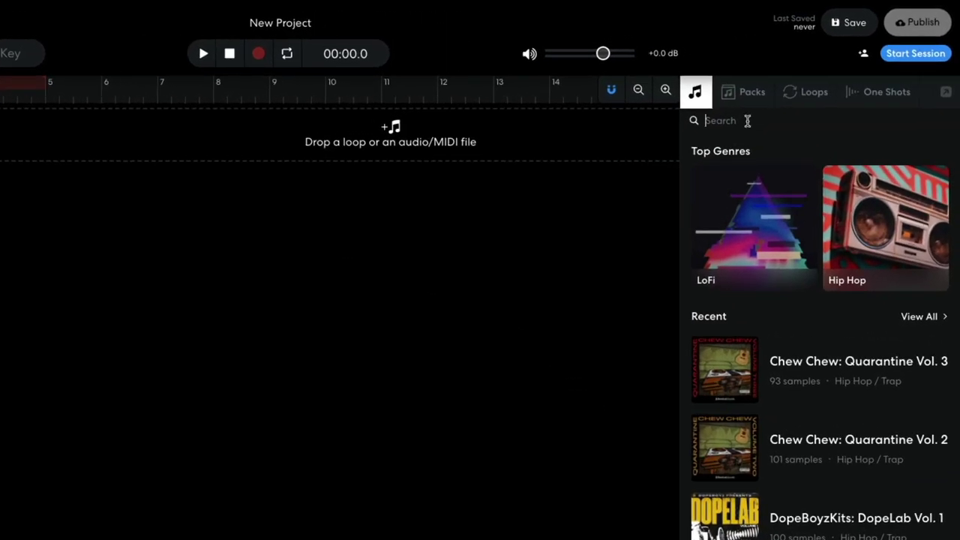
{"action": "key", "text": "Return"}
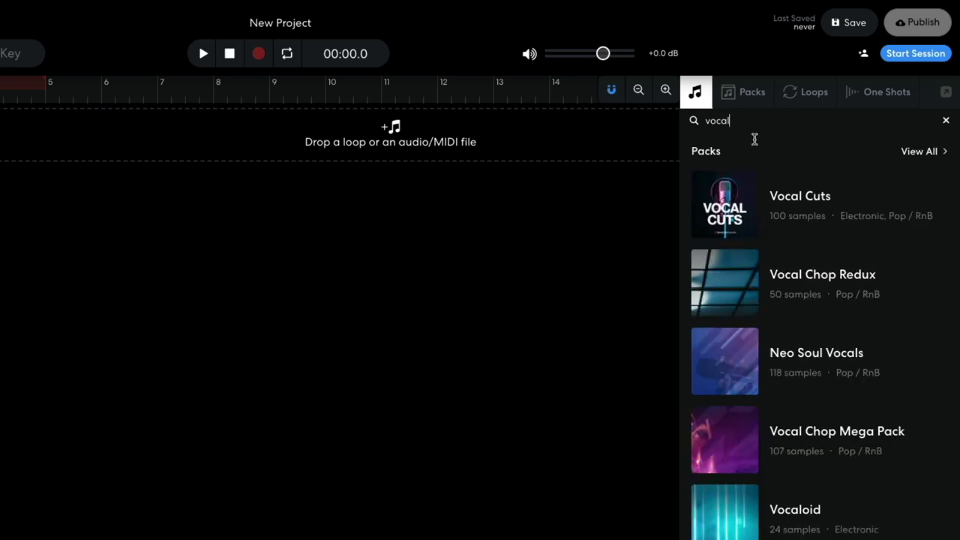
{"action": "left_click", "coordinate": [806, 341]}
Add the baby_AdLibsPart2_DRY(8bars) vocal as a track starting at bar 1, with the project key set to E minor.
{"action": "scroll", "coordinate": [850, 259], "scroll_direction": "down", "scroll_amount": 15}
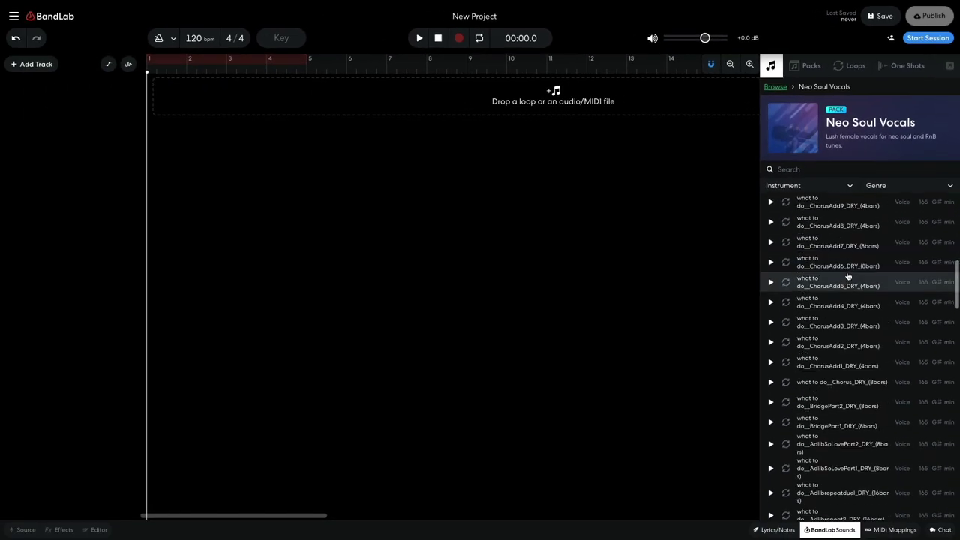
{"action": "scroll", "coordinate": [850, 279], "scroll_direction": "down", "scroll_amount": 5}
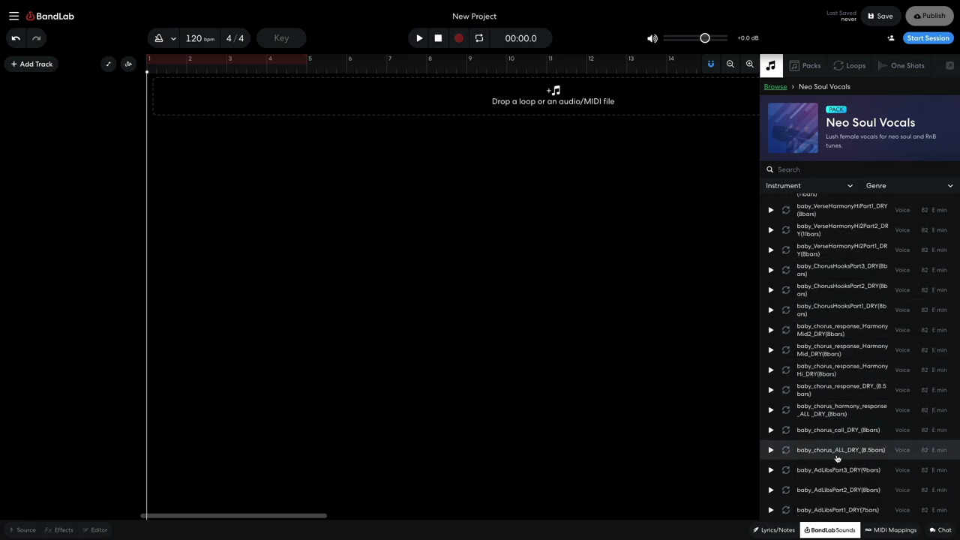
{"action": "left_click_drag", "start_coordinate": [841, 489], "coordinate": [173, 95]}
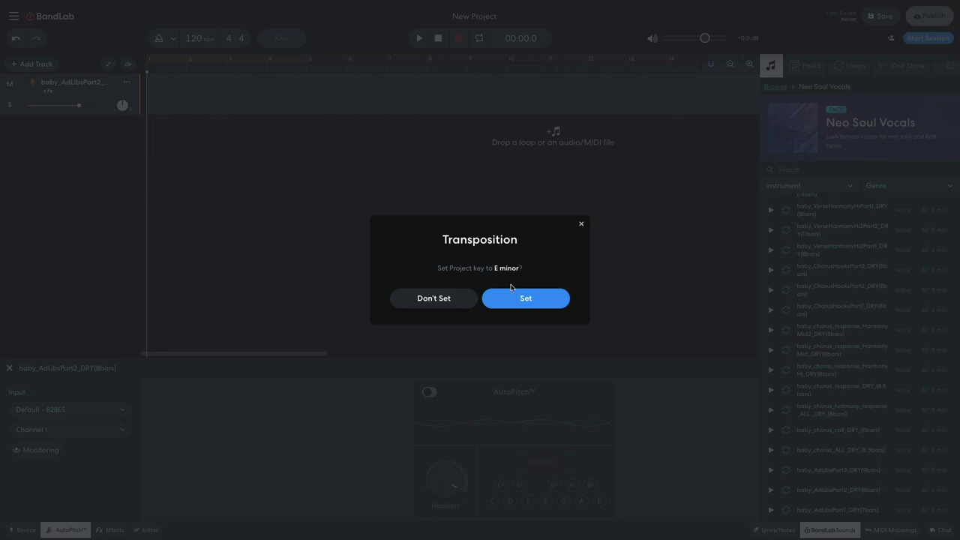
{"action": "left_click", "coordinate": [528, 300]}
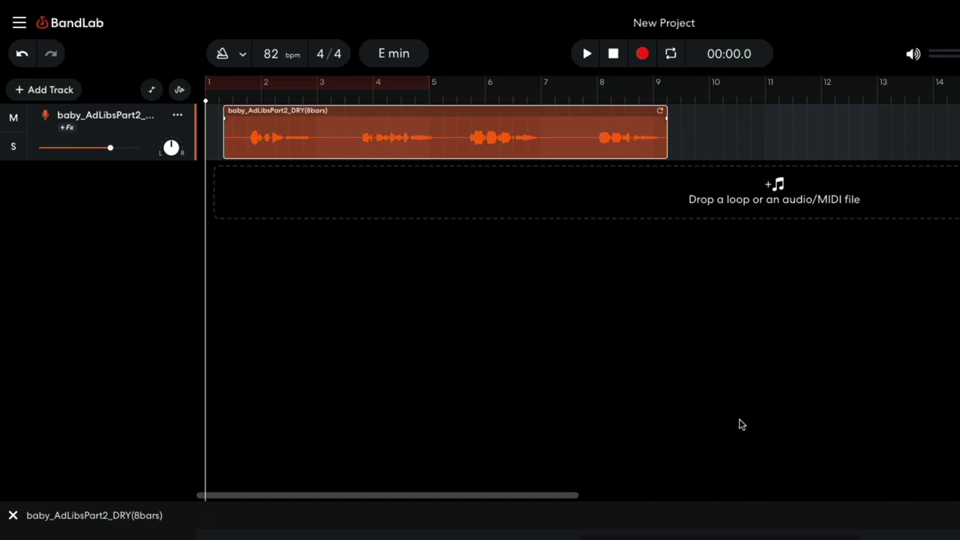
{"action": "left_click_drag", "start_coordinate": [278, 139], "coordinate": [277, 141]}
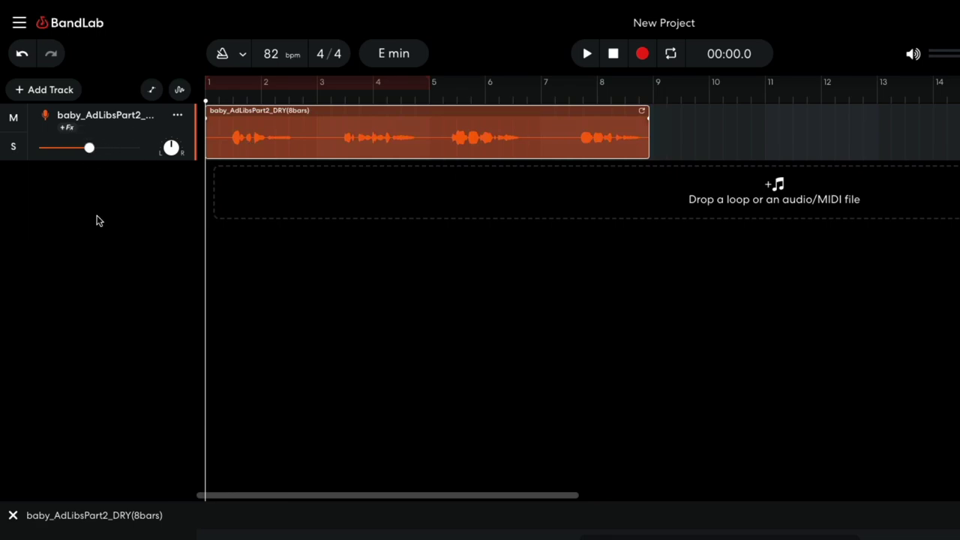
{"action": "key", "text": "space"}
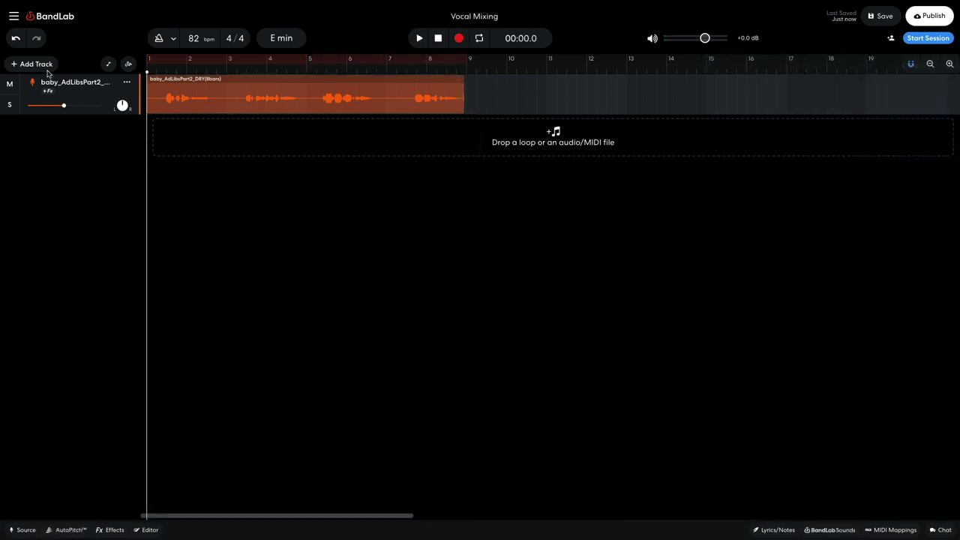
Add a virtual instrument track and load the Prince kit from the Drum Pads category on it.
{"action": "left_click", "coordinate": [47, 68]}
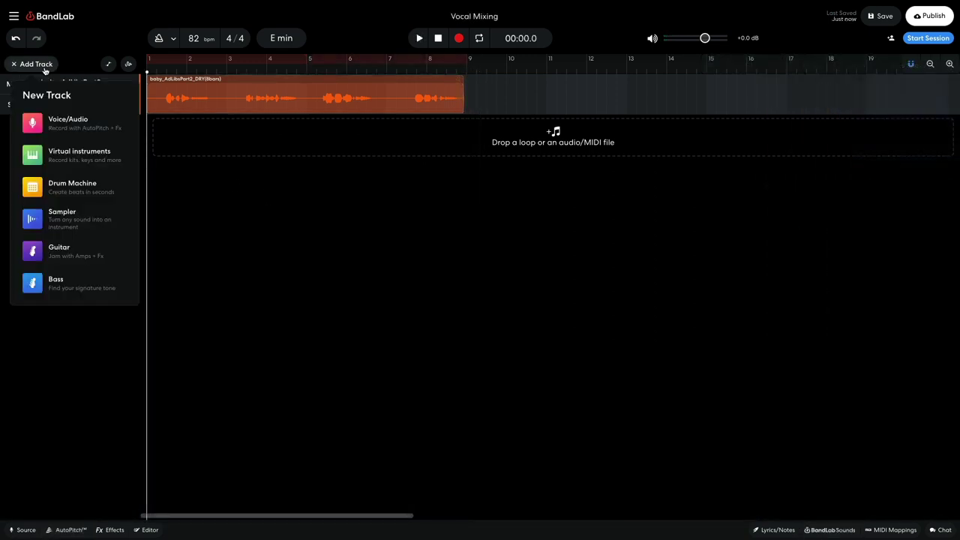
{"action": "left_click", "coordinate": [63, 153]}
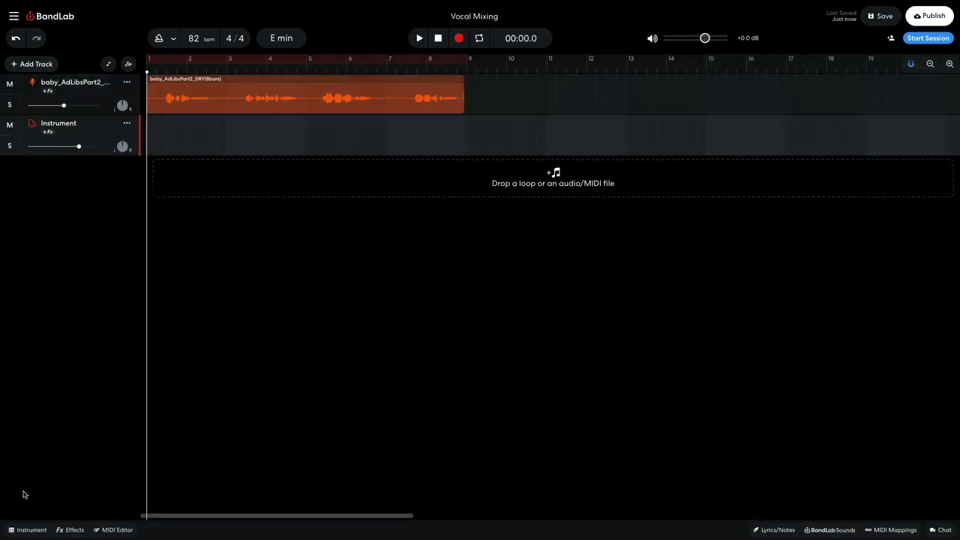
{"action": "left_click", "coordinate": [27, 530]}
{"action": "left_click", "coordinate": [49, 410]}
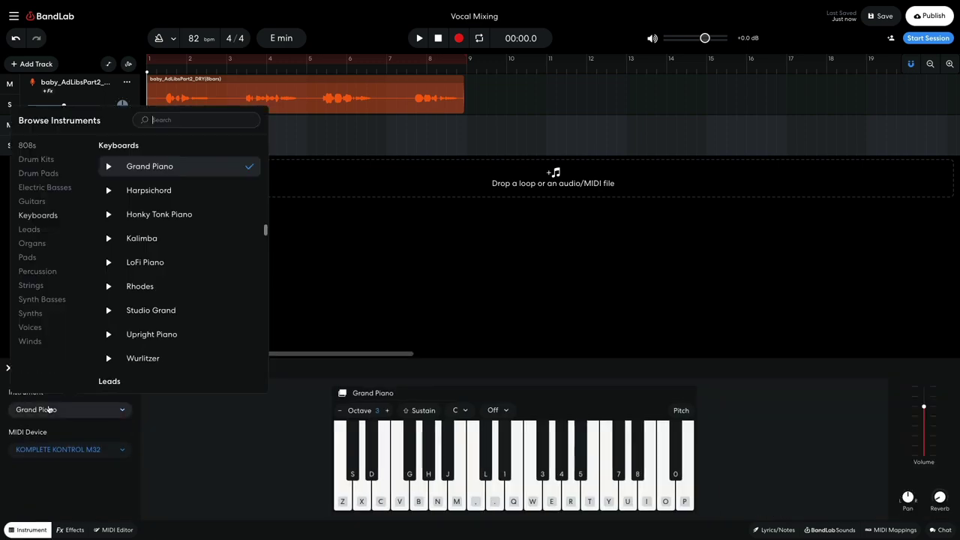
{"action": "left_click", "coordinate": [49, 174]}
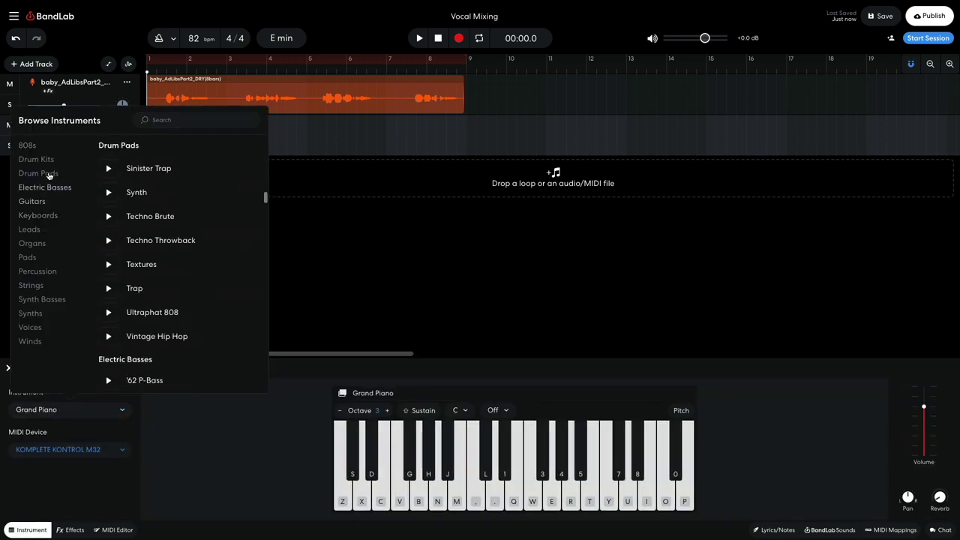
{"action": "scroll", "coordinate": [162, 253], "scroll_direction": "down", "scroll_amount": 7}
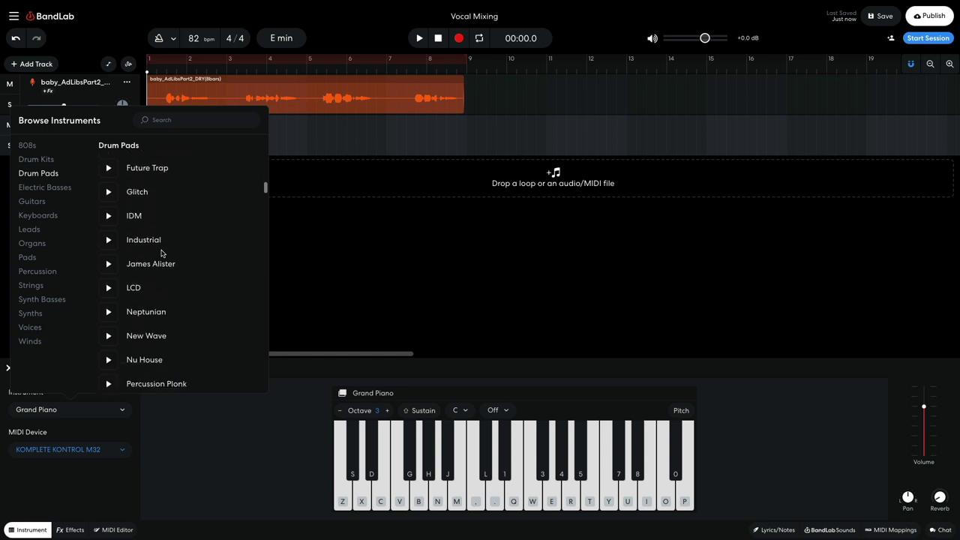
{"action": "left_click", "coordinate": [150, 321]}
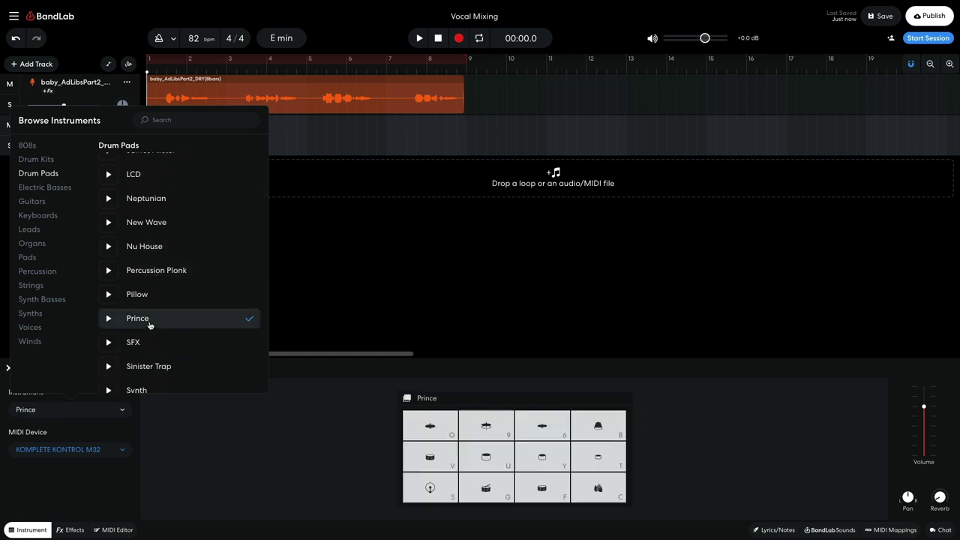
{"action": "left_click", "coordinate": [306, 304]}
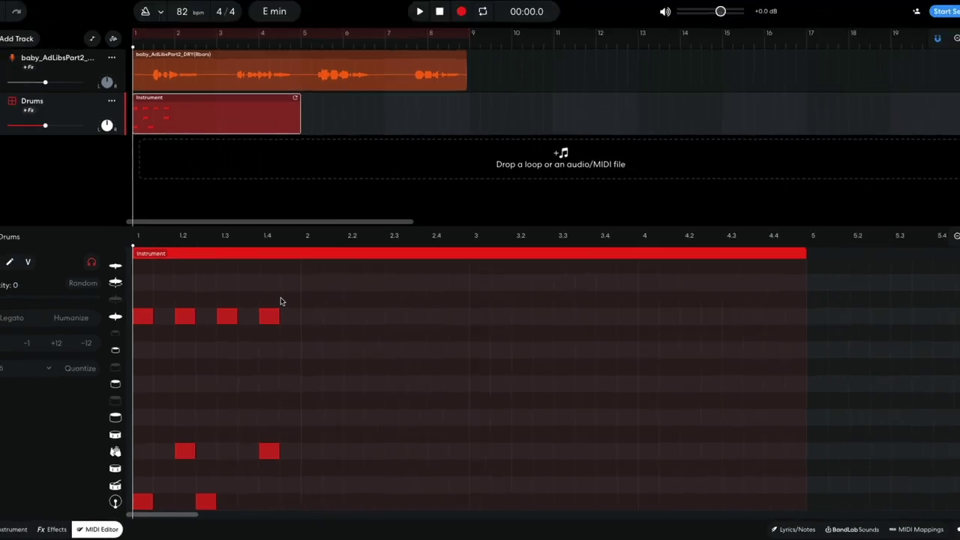
Repeat the one-bar drum pattern through bars 2 to 4 and loop the Drums region to the start of bar 9.
{"action": "key", "text": "space"}
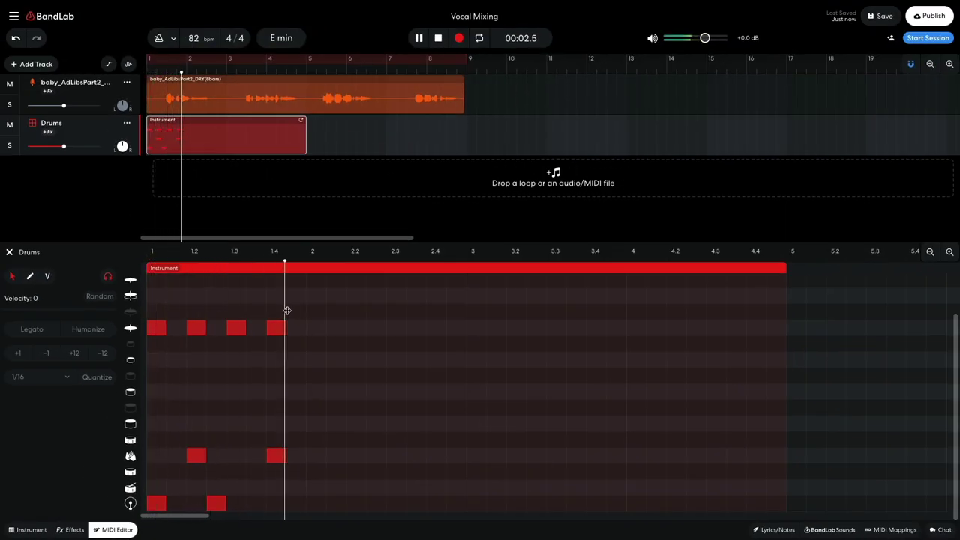
{"action": "key", "text": "space"}
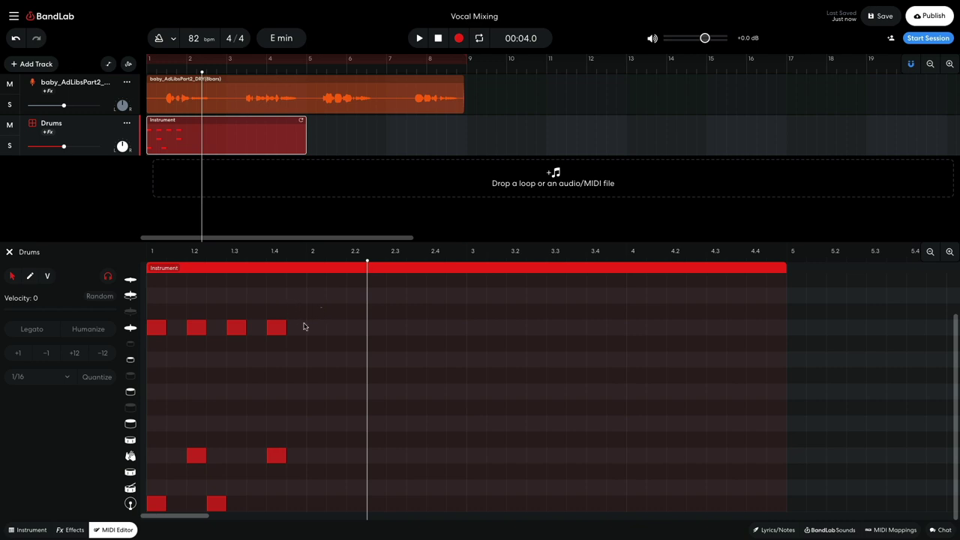
{"action": "left_click_drag", "start_coordinate": [323, 306], "coordinate": [149, 517]}
{"action": "key", "text": "ctrl+d"}
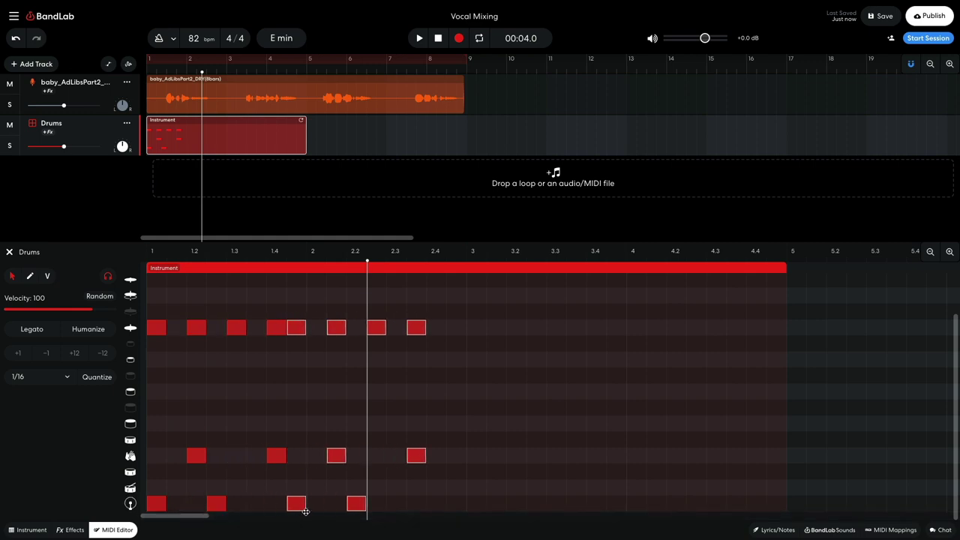
{"action": "left_click_drag", "start_coordinate": [305, 512], "coordinate": [628, 507]}
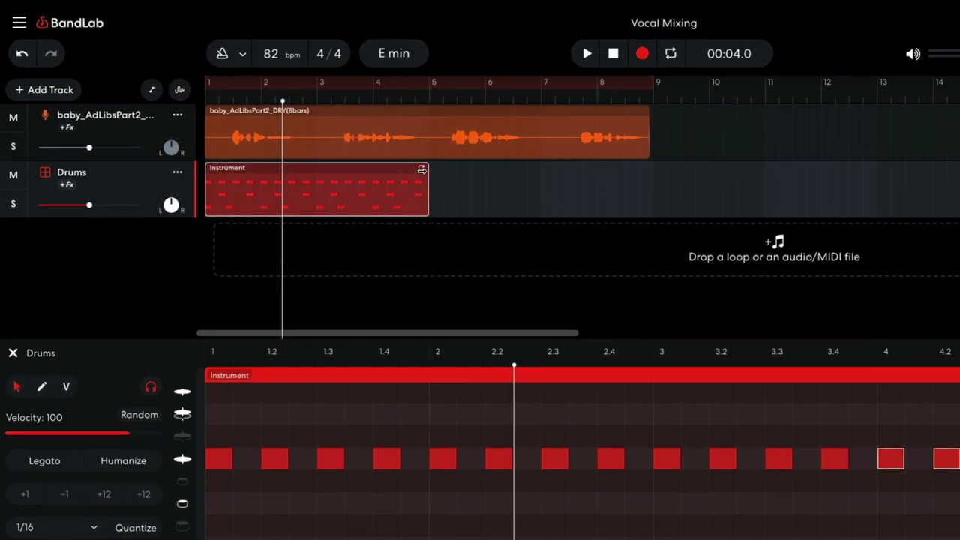
{"action": "left_click_drag", "start_coordinate": [422, 170], "coordinate": [637, 174]}
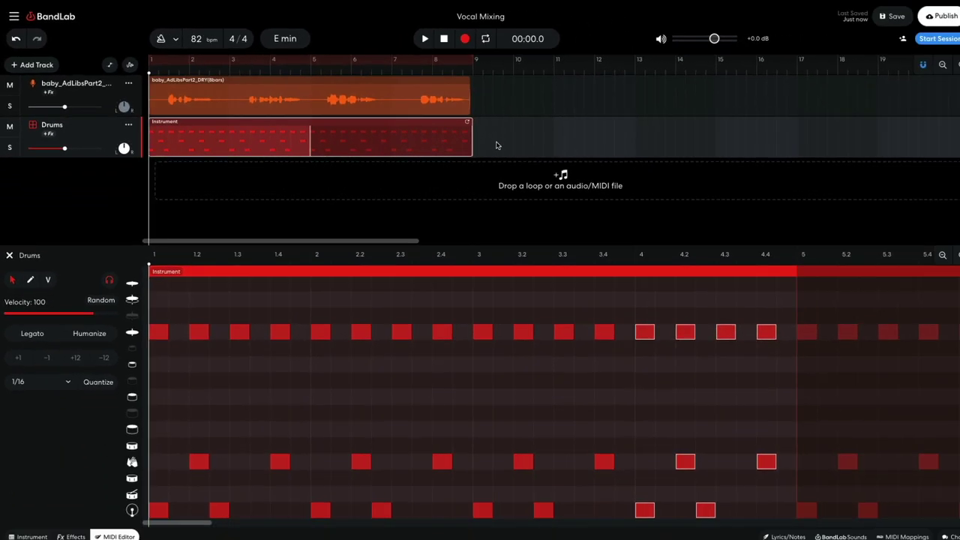
{"action": "key", "text": "space"}
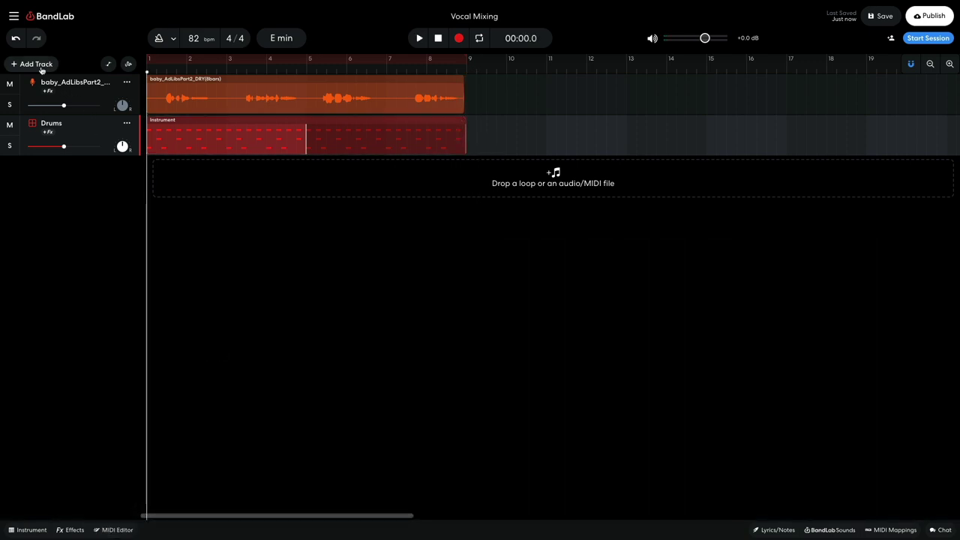
Add a second virtual instrument track and load the Rhodes keyboard on it.
{"action": "left_click", "coordinate": [36, 64]}
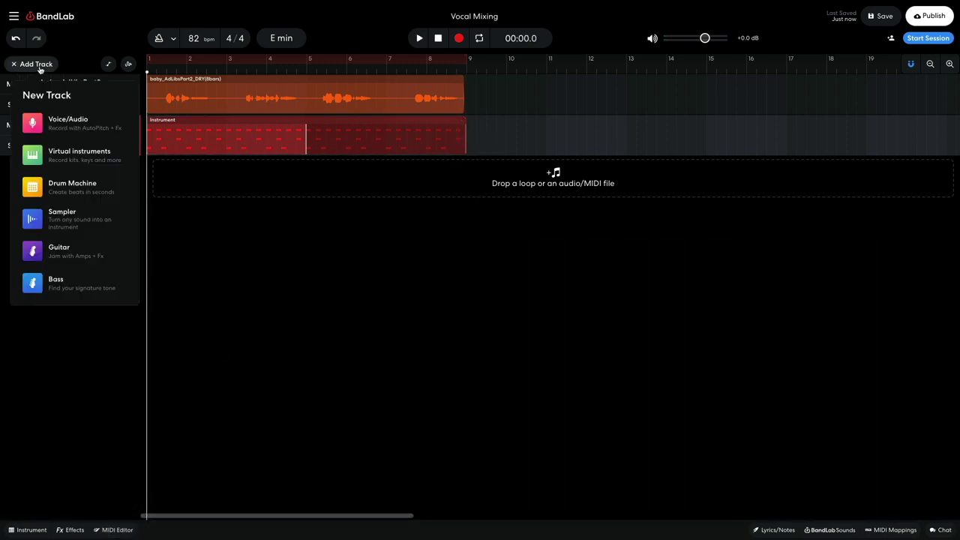
{"action": "left_click", "coordinate": [74, 155]}
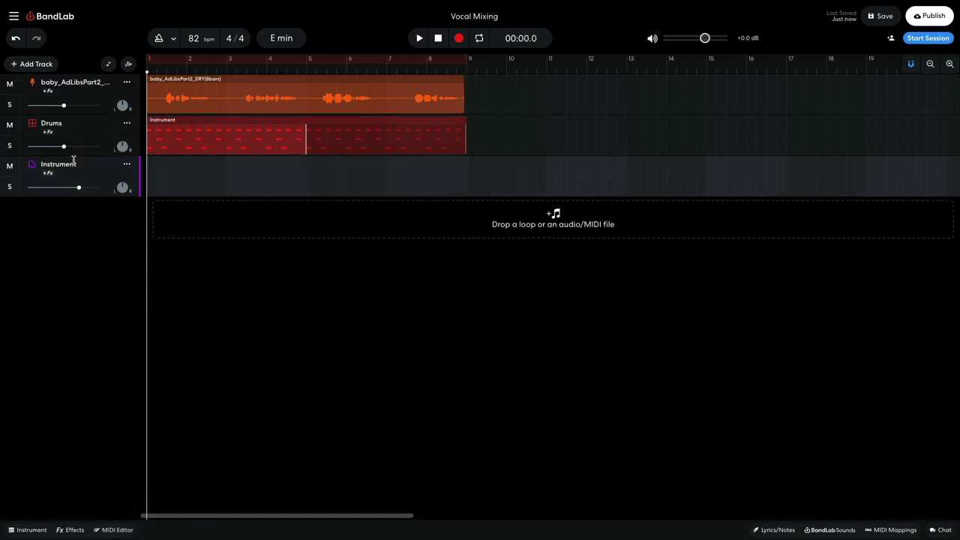
{"action": "left_click", "coordinate": [30, 531]}
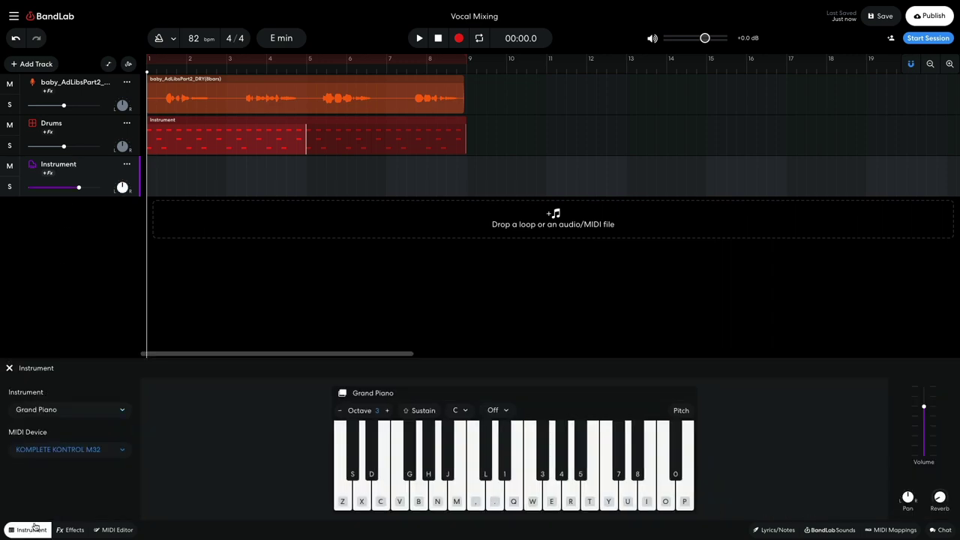
{"action": "left_click", "coordinate": [64, 411]}
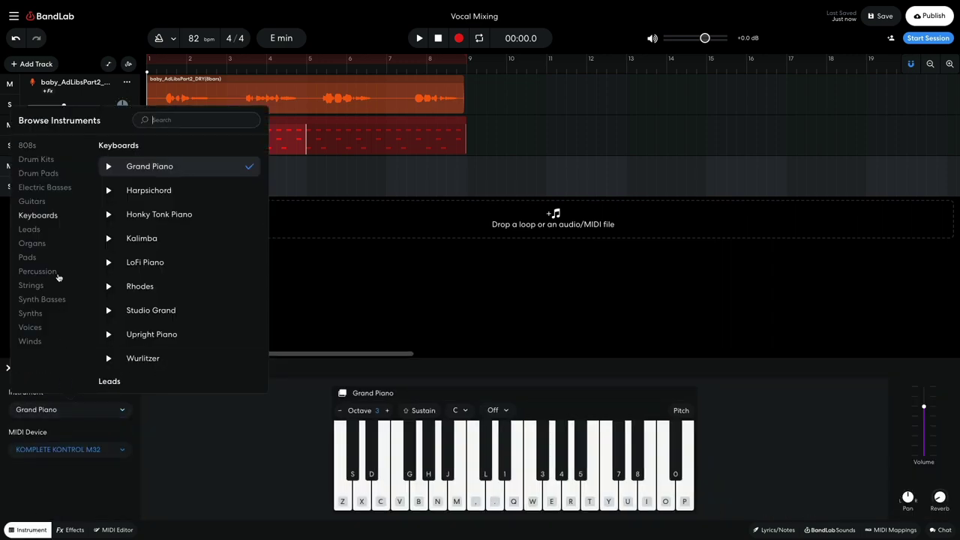
{"action": "left_click", "coordinate": [156, 294]}
{"action": "left_click", "coordinate": [324, 301]}
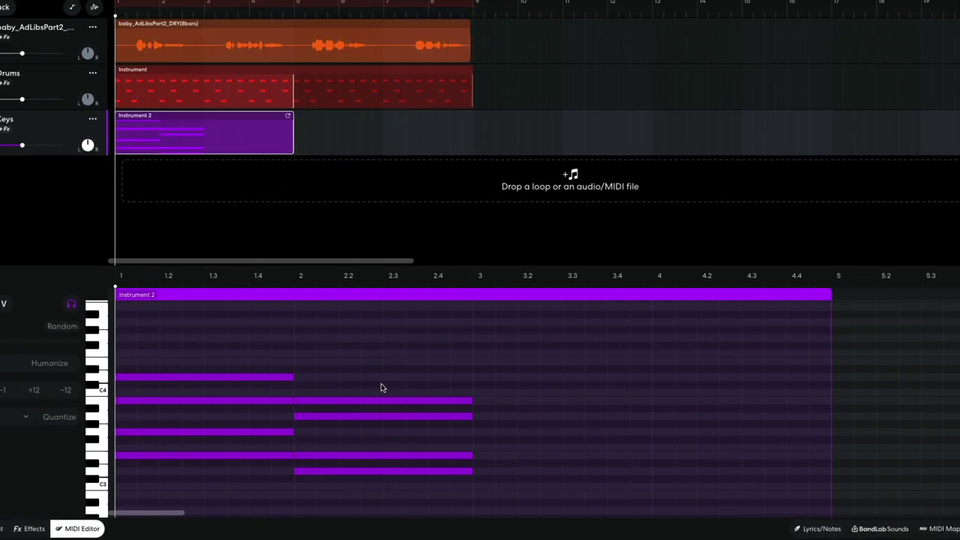
Copy the two-bar Keys chord progression into bars 3 and 4 and loop the region to the start of bar 9.
{"action": "key", "text": "space"}
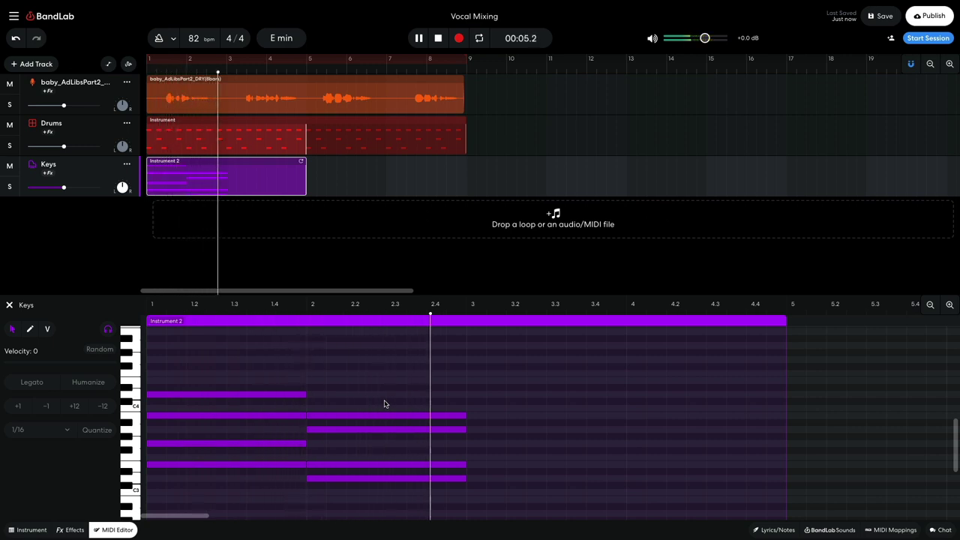
{"action": "key", "text": "space"}
{"action": "left_click_drag", "start_coordinate": [454, 360], "coordinate": [210, 499]}
{"action": "left_click_drag", "start_coordinate": [213, 464], "coordinate": [534, 469]}
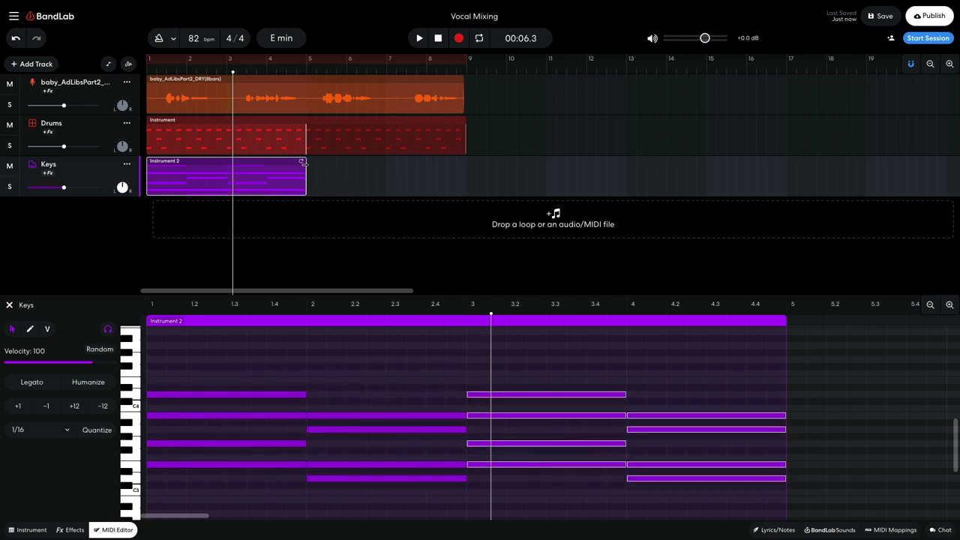
{"action": "left_click_drag", "start_coordinate": [301, 161], "coordinate": [444, 160]}
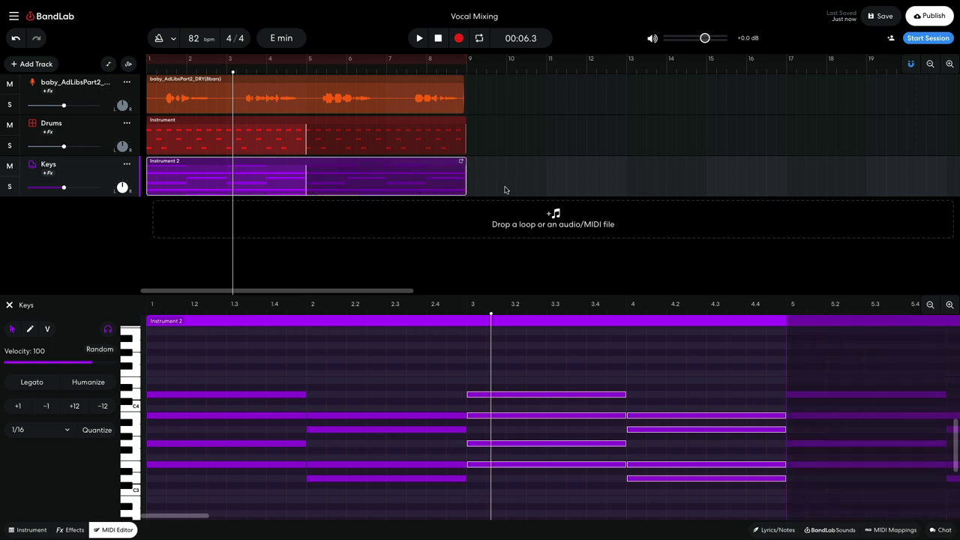
{"action": "key", "text": "Return"}
{"action": "key", "text": "space"}
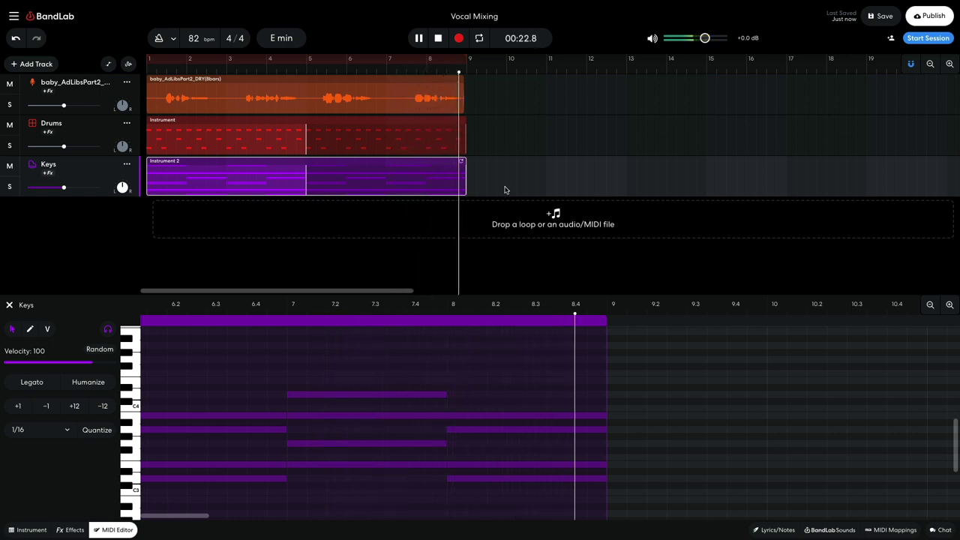
{"action": "key", "text": "space"}
{"action": "left_click", "coordinate": [505, 190]}
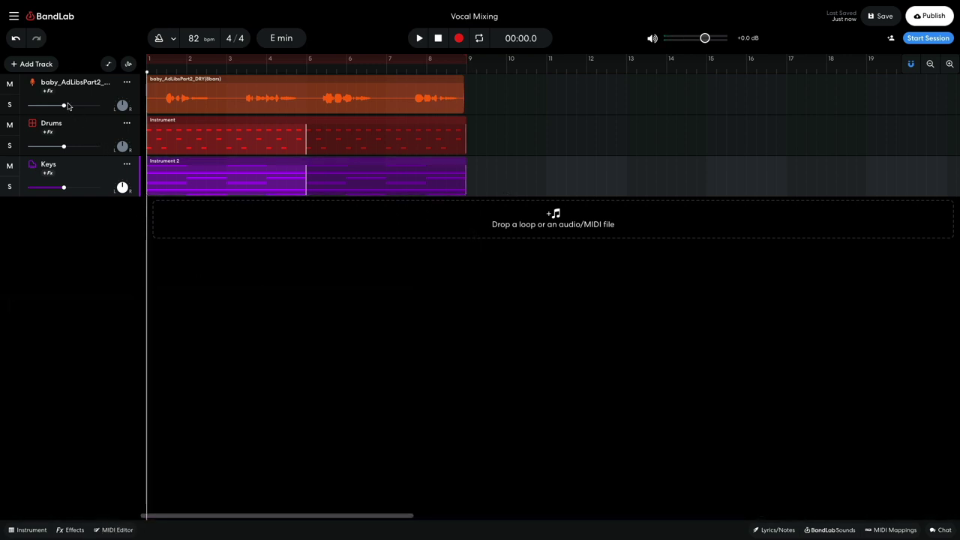
Add a third virtual instrument track and load the '62 P-Bass from the Electric Basses category on it.
{"action": "left_click", "coordinate": [35, 65]}
{"action": "left_click", "coordinate": [64, 151]}
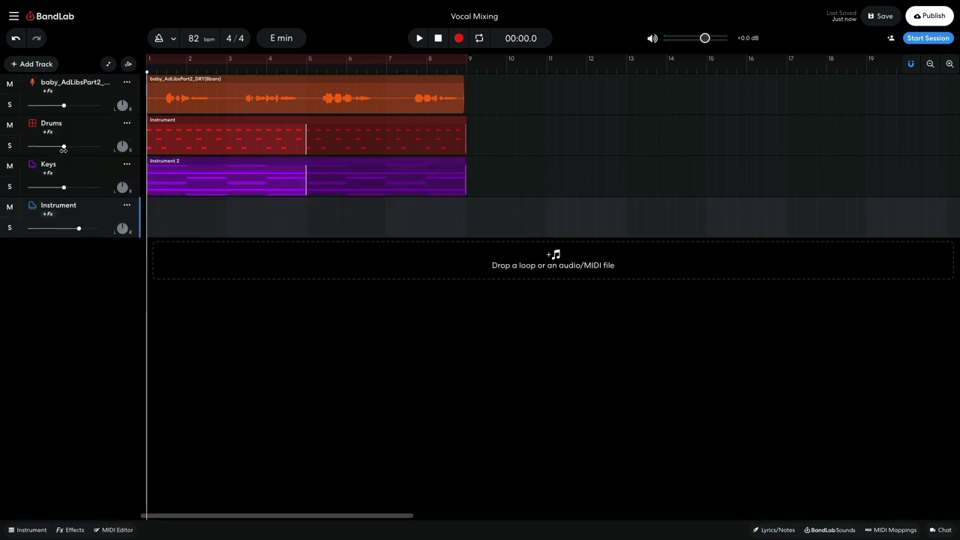
{"action": "left_click", "coordinate": [29, 534]}
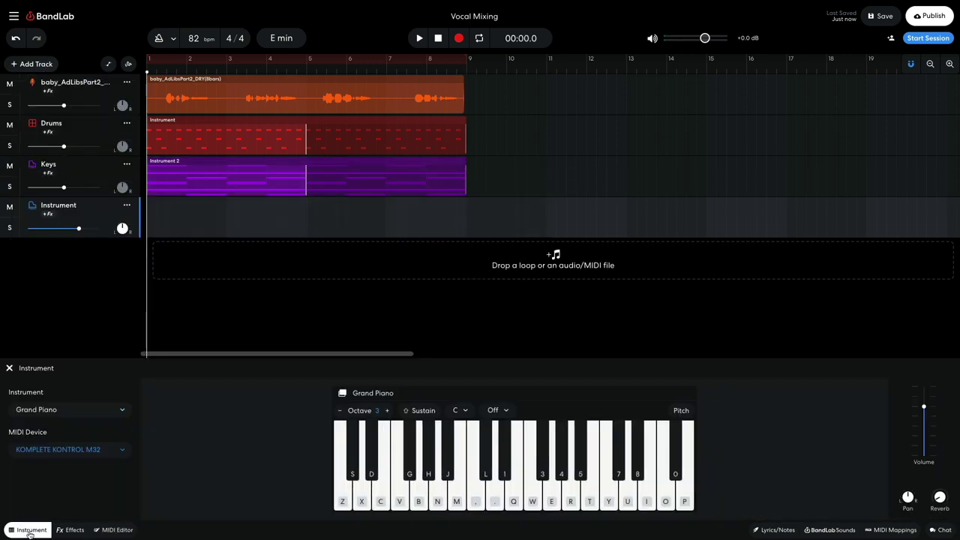
{"action": "left_click", "coordinate": [67, 410]}
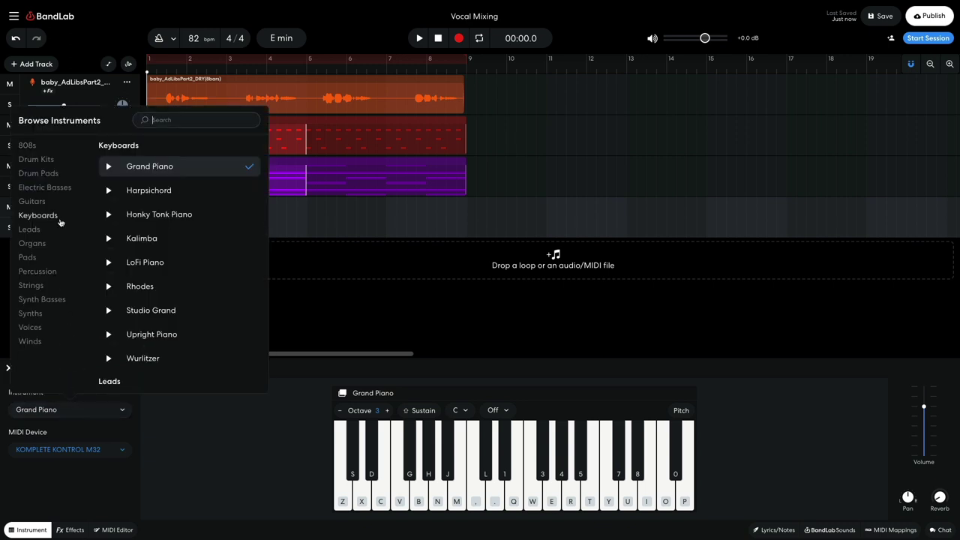
{"action": "left_click", "coordinate": [64, 189]}
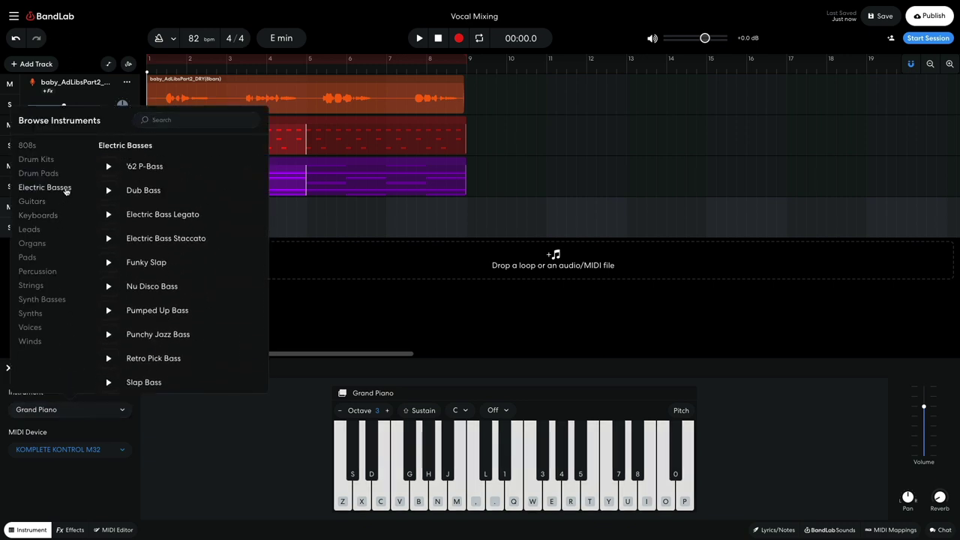
{"action": "left_click", "coordinate": [140, 168]}
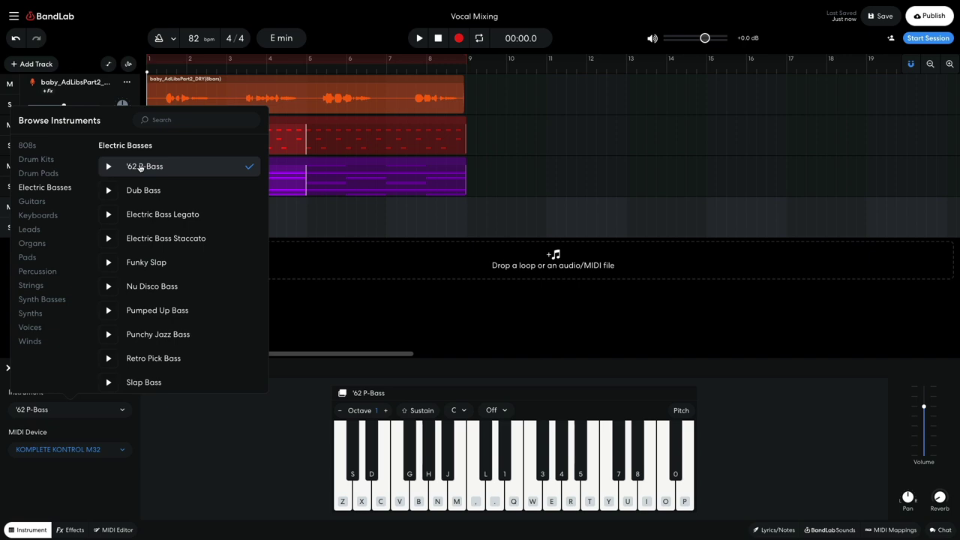
{"action": "left_click", "coordinate": [237, 446]}
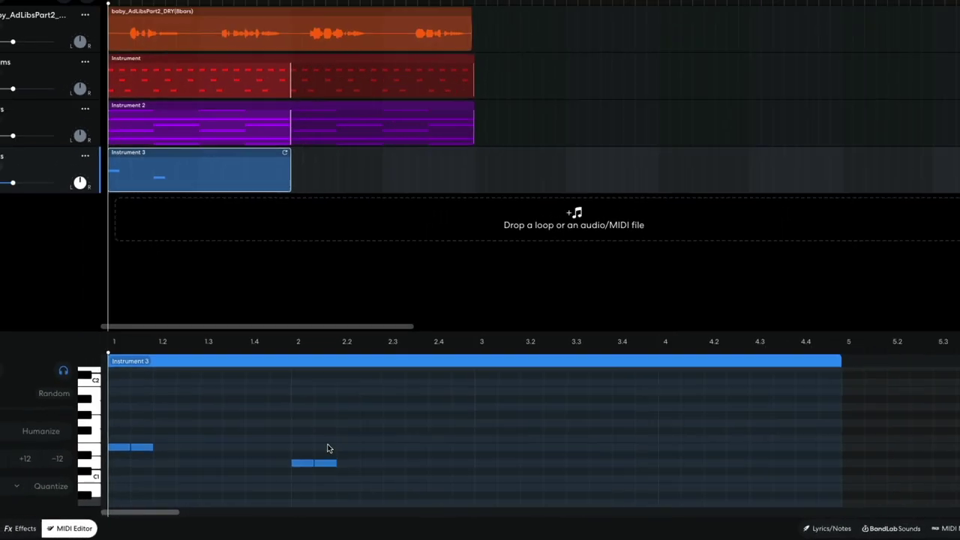
Copy the two-bar bass pattern into bars 3 and 4, loop the Bass region to the start of bar 9, and play the project from the start.
{"action": "key", "text": "space"}
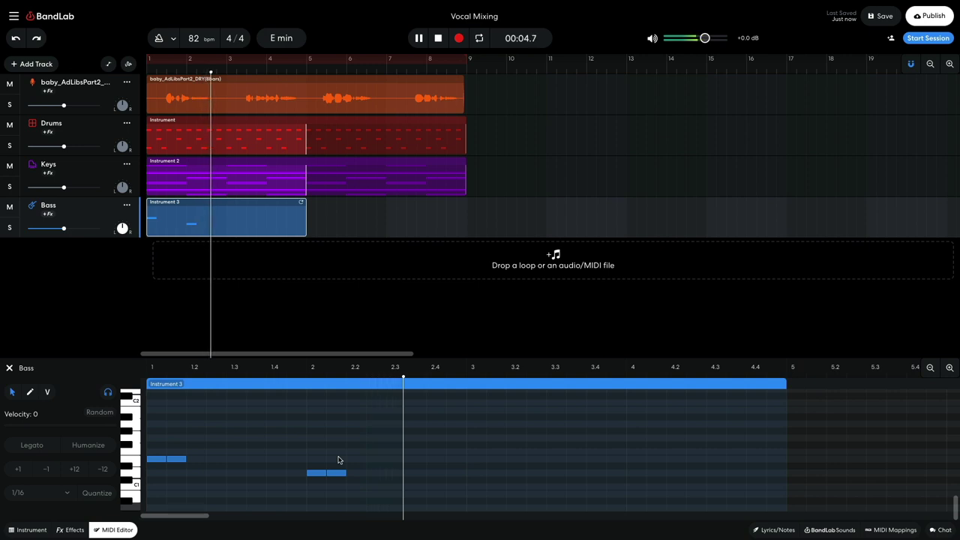
{"action": "key", "text": "space"}
{"action": "left_click_drag", "start_coordinate": [388, 435], "coordinate": [471, 462]}
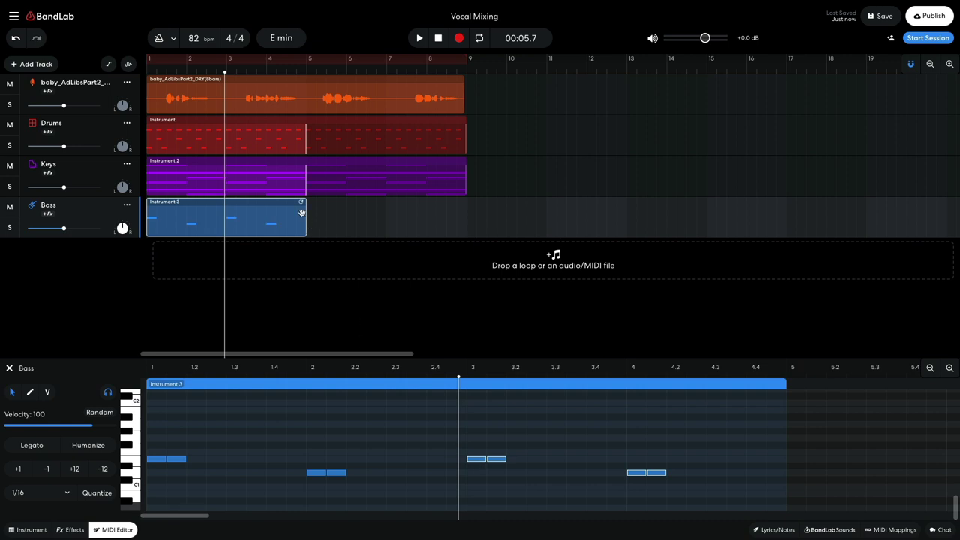
{"action": "left_click_drag", "start_coordinate": [302, 202], "coordinate": [448, 200]}
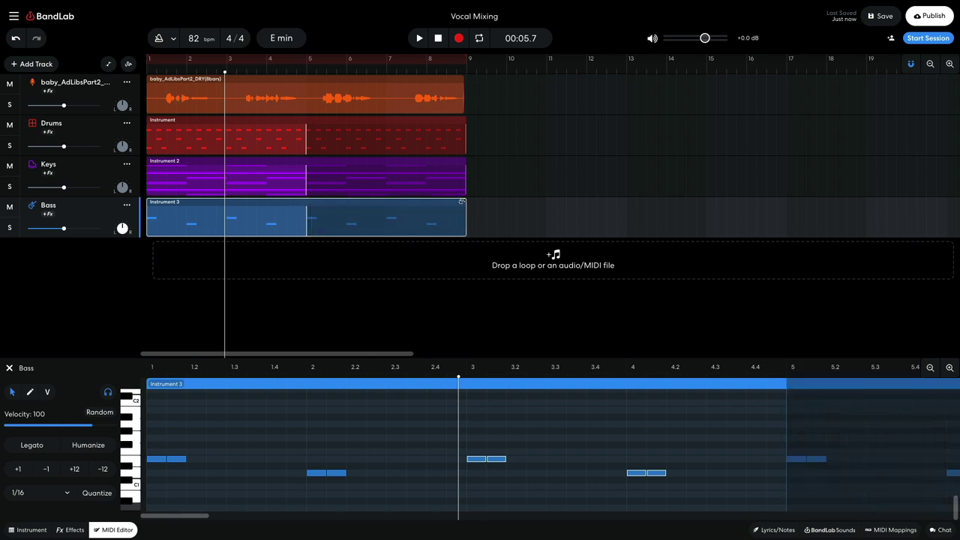
{"action": "key", "text": "Home"}
{"action": "key", "text": "space"}
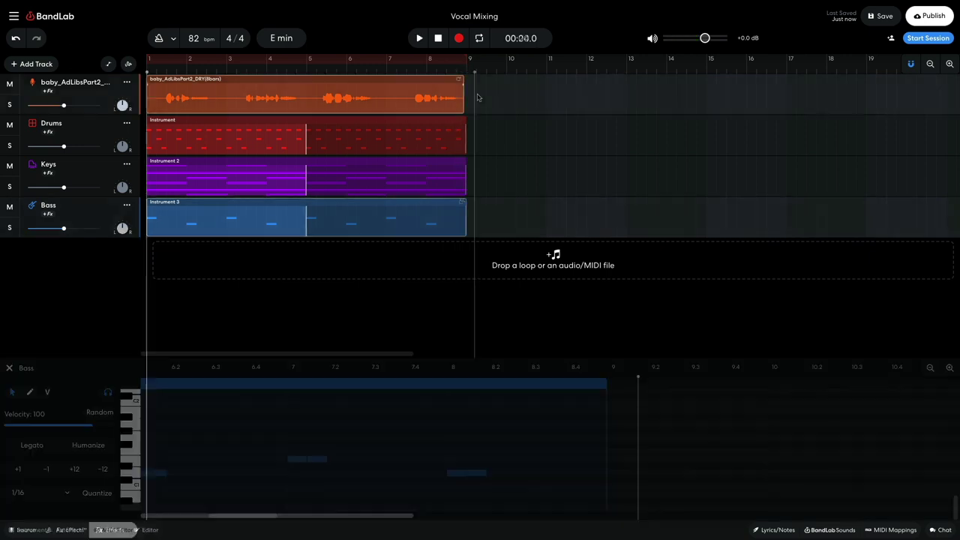
Add the BL 1176 compressor from the Dynamics category to the vocal track's effects.
{"action": "left_click", "coordinate": [478, 98]}
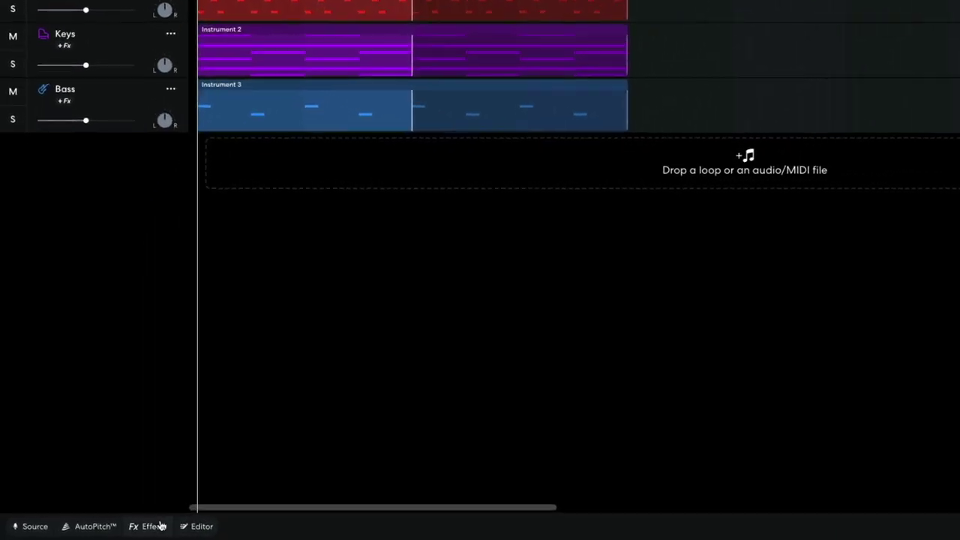
{"action": "left_click", "coordinate": [112, 529]}
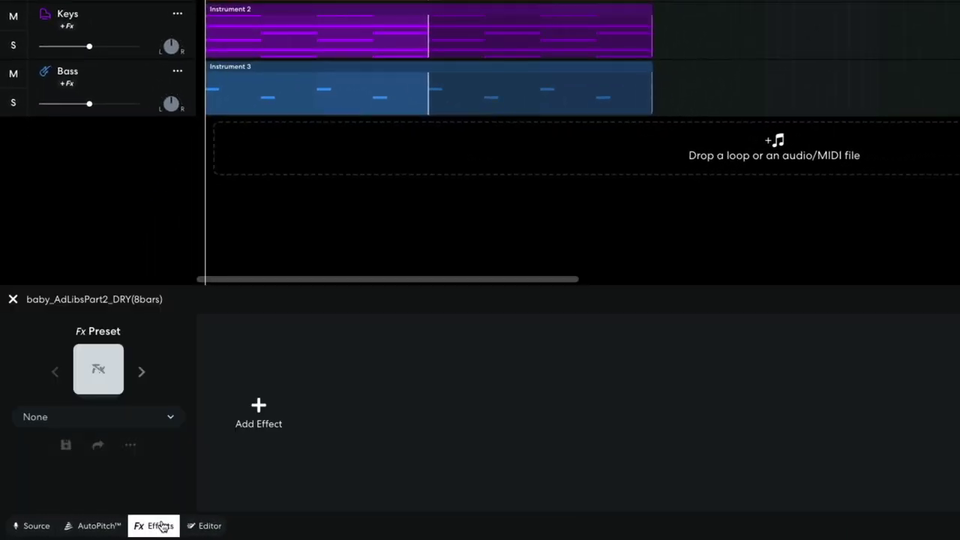
{"action": "left_click", "coordinate": [258, 412]}
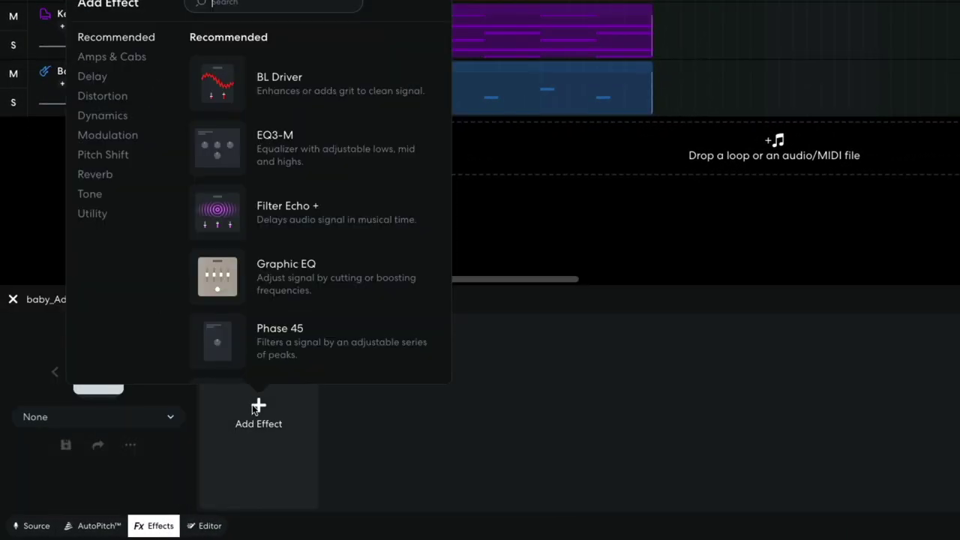
{"action": "scroll", "coordinate": [109, 120], "scroll_direction": "down", "scroll_amount": 3}
{"action": "left_click", "coordinate": [107, 118]}
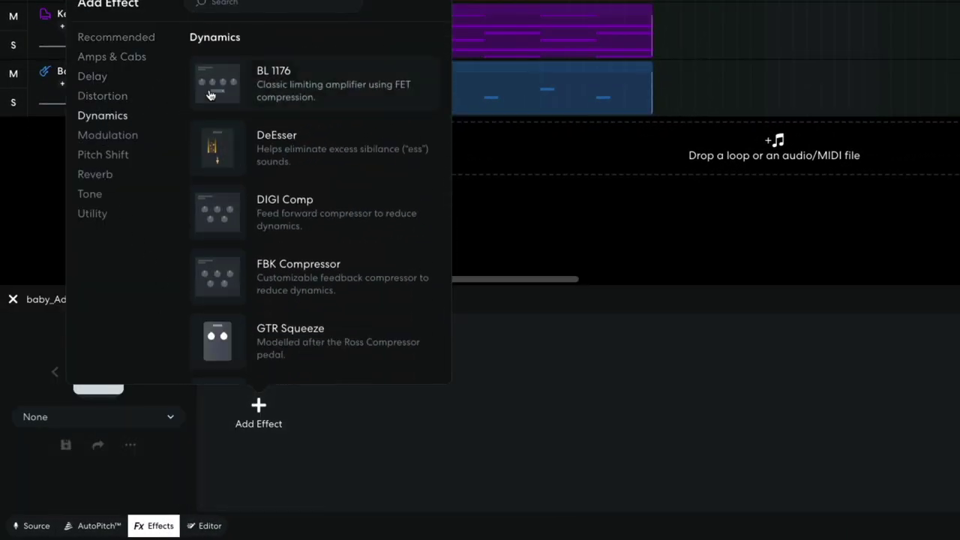
{"action": "left_click", "coordinate": [214, 87]}
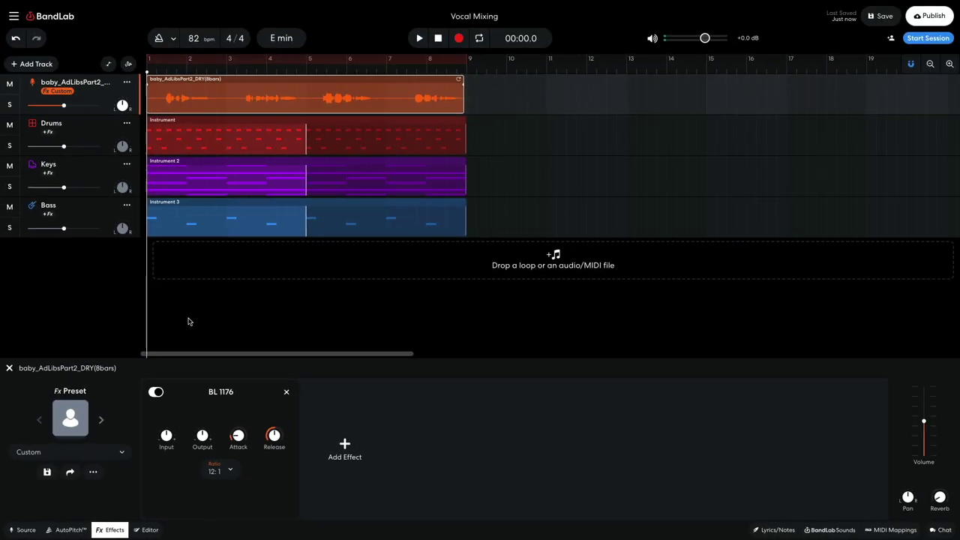
Play the mix back with the compressed vocal, and lower the volumes of the vocal and Keys tracks slightly.
{"action": "key", "text": "space"}
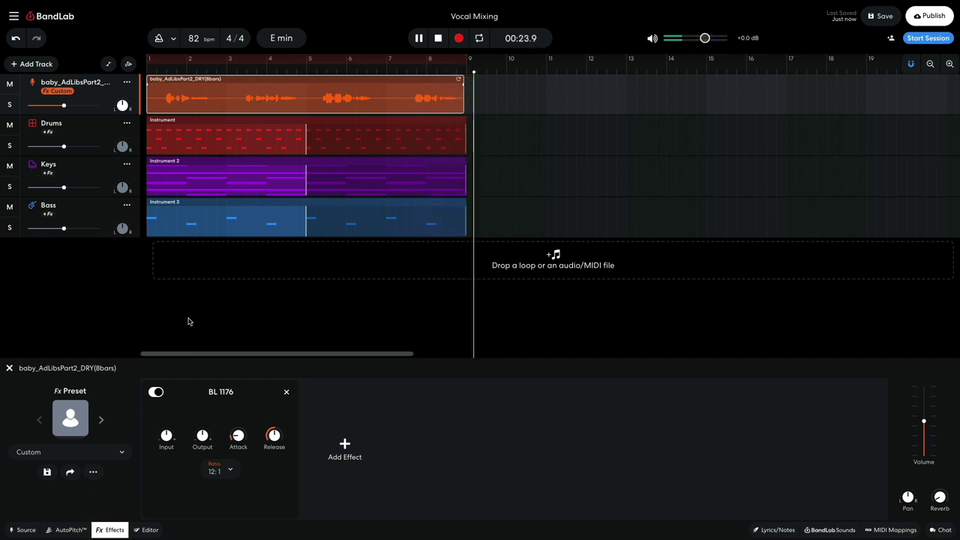
{"action": "key", "text": "space"}
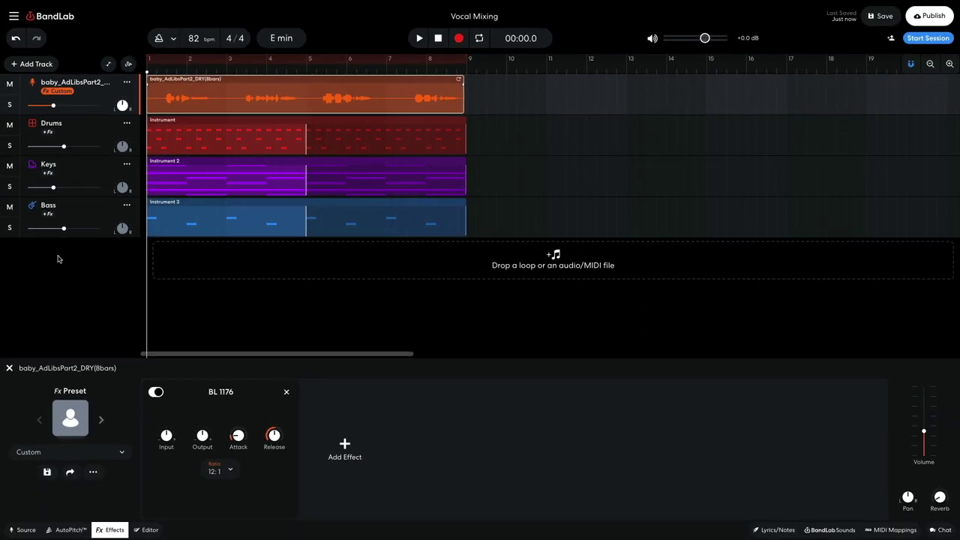
{"action": "key", "text": "space"}
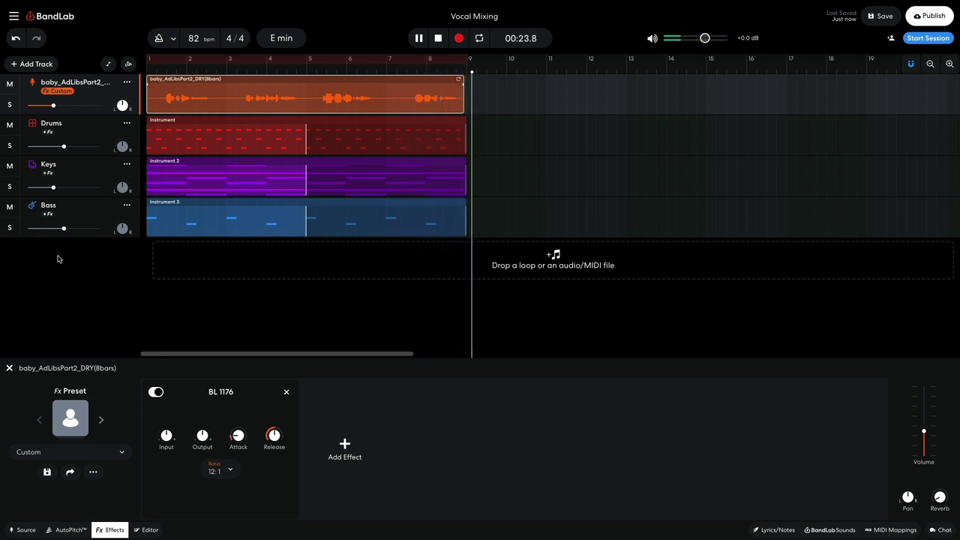
{"action": "key", "text": "space"}
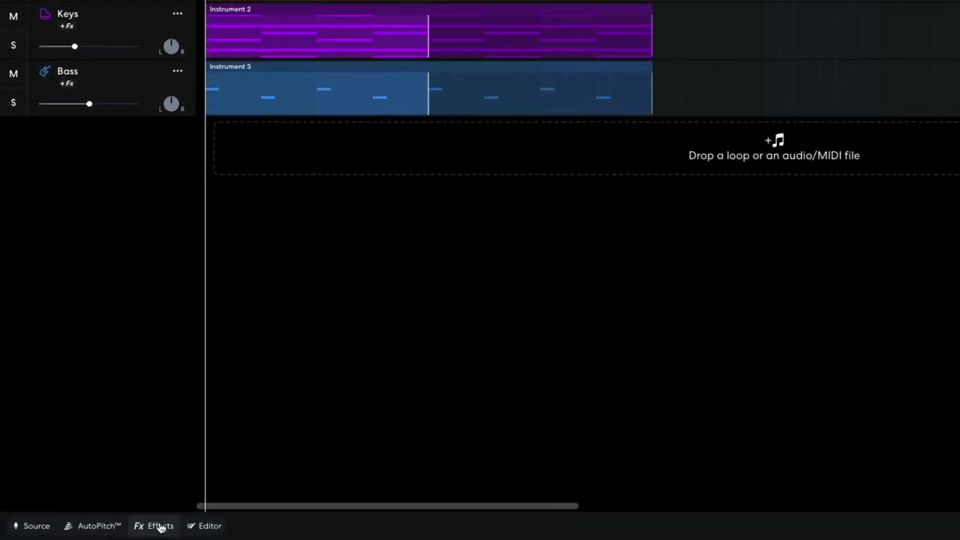
Add Studio Reverb to the vocal track after the compressor with its Mix at 16%, and play the project back.
{"action": "left_click", "coordinate": [120, 530]}
{"action": "left_click", "coordinate": [473, 411]}
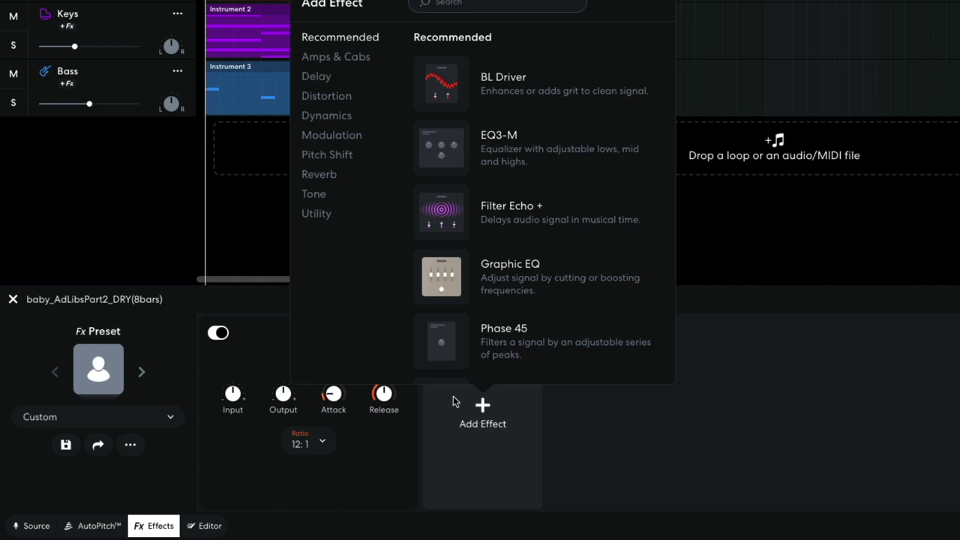
{"action": "scroll", "coordinate": [323, 178], "scroll_direction": "down", "scroll_amount": 4}
{"action": "left_click", "coordinate": [323, 176]}
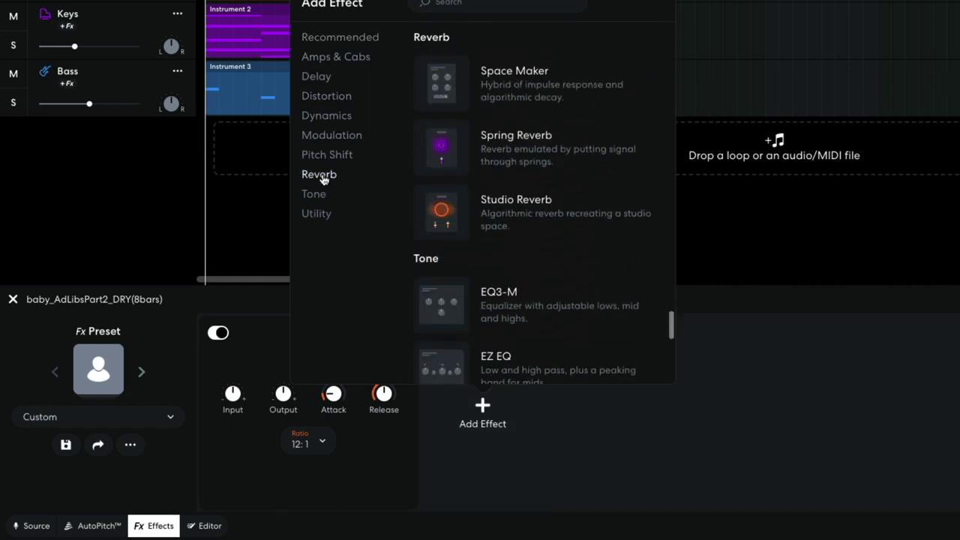
{"action": "left_click", "coordinate": [440, 213]}
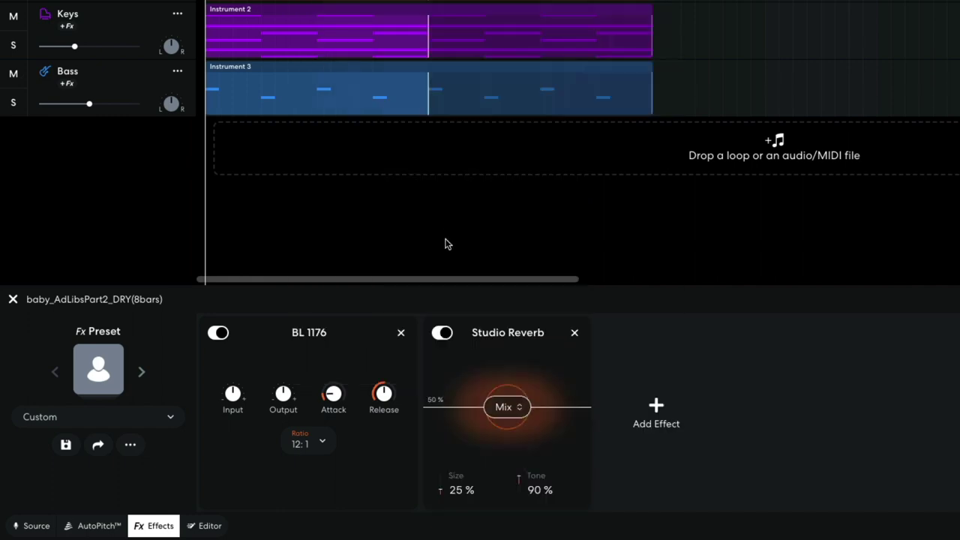
{"action": "left_click_drag", "start_coordinate": [494, 400], "coordinate": [494, 428]}
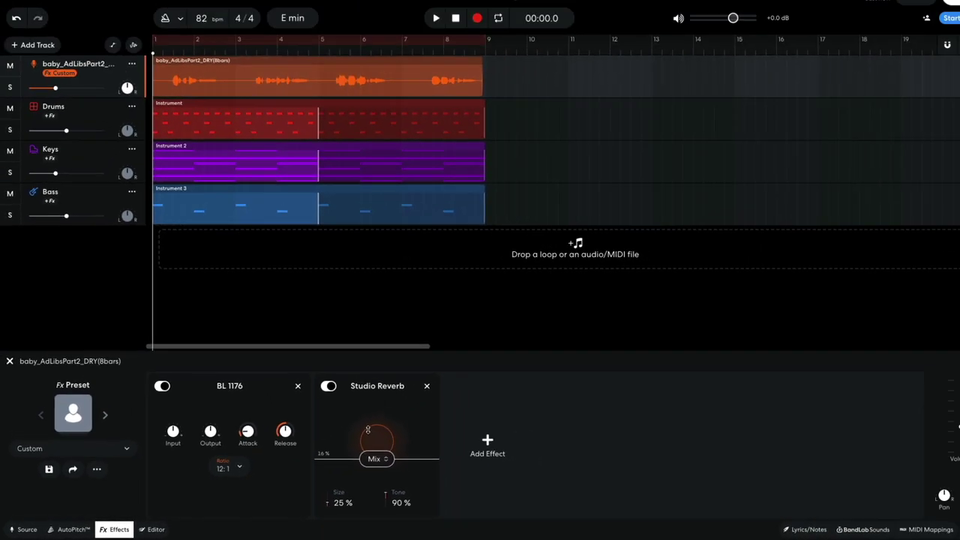
{"action": "key", "text": "space"}
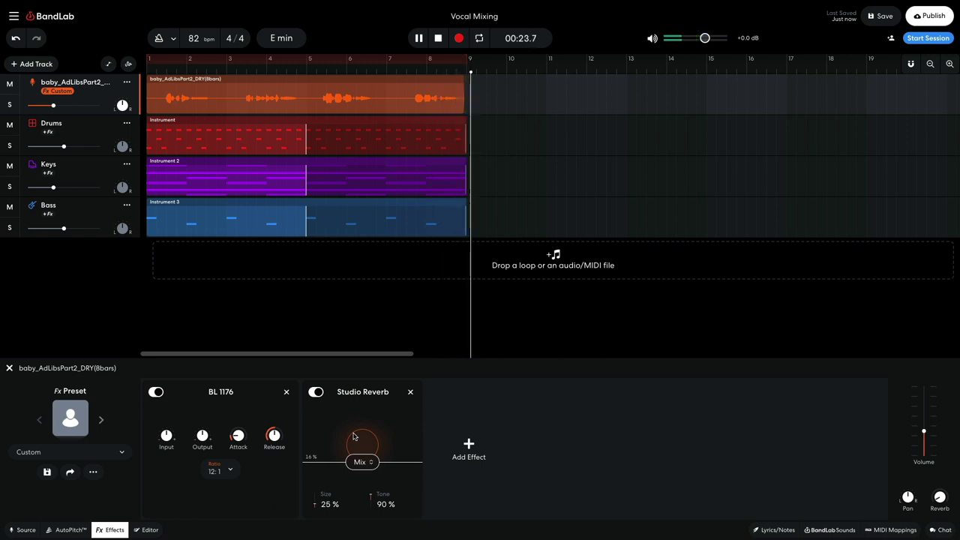
{"action": "key", "text": "space"}
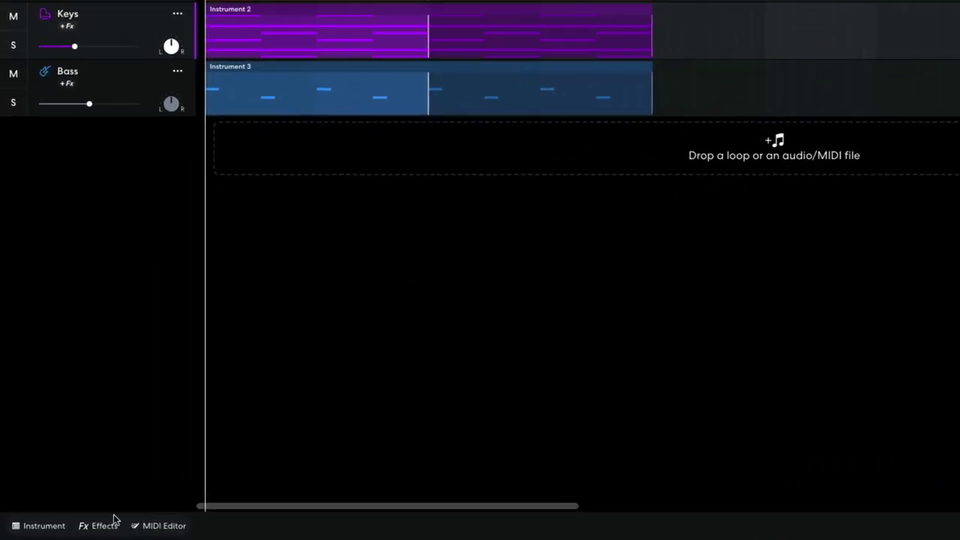
Apply the recommended Bright Chorus effects preset to the Keys track and listen to the mix.
{"action": "left_click", "coordinate": [75, 532]}
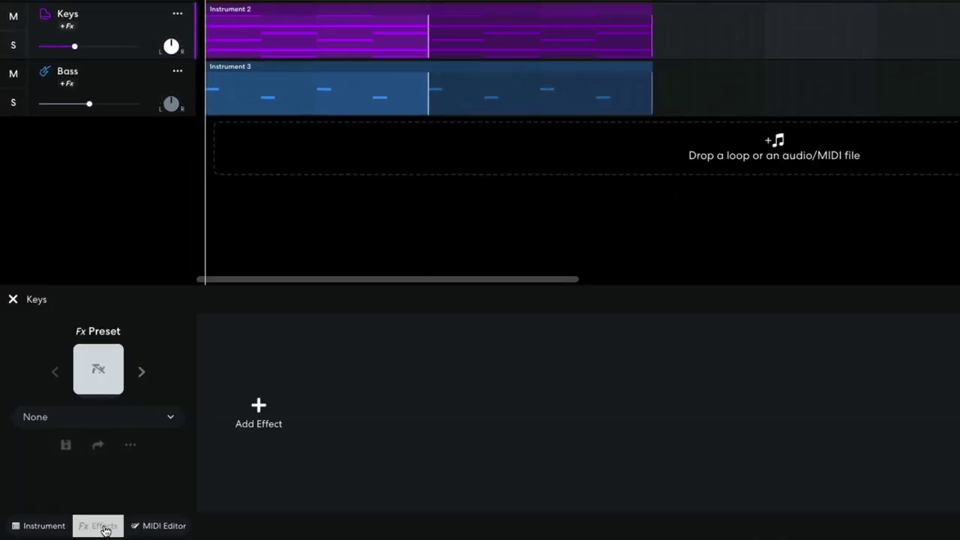
{"action": "left_click", "coordinate": [112, 417]}
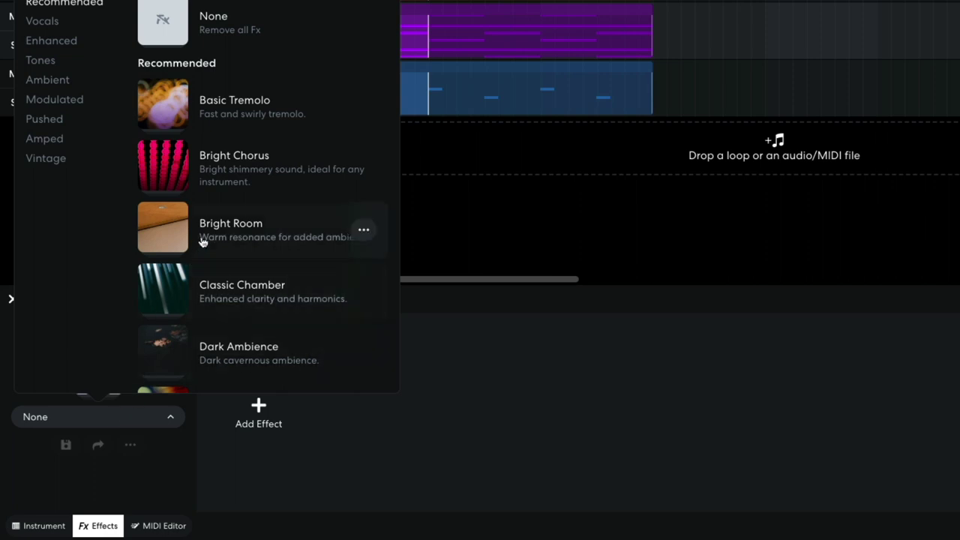
{"action": "left_click", "coordinate": [243, 172]}
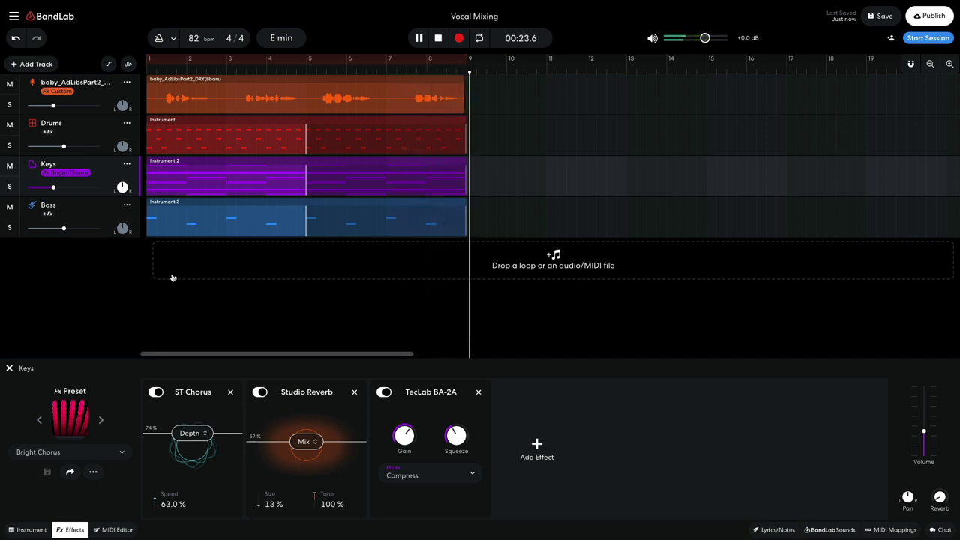
{"action": "left_click", "coordinate": [172, 278]}
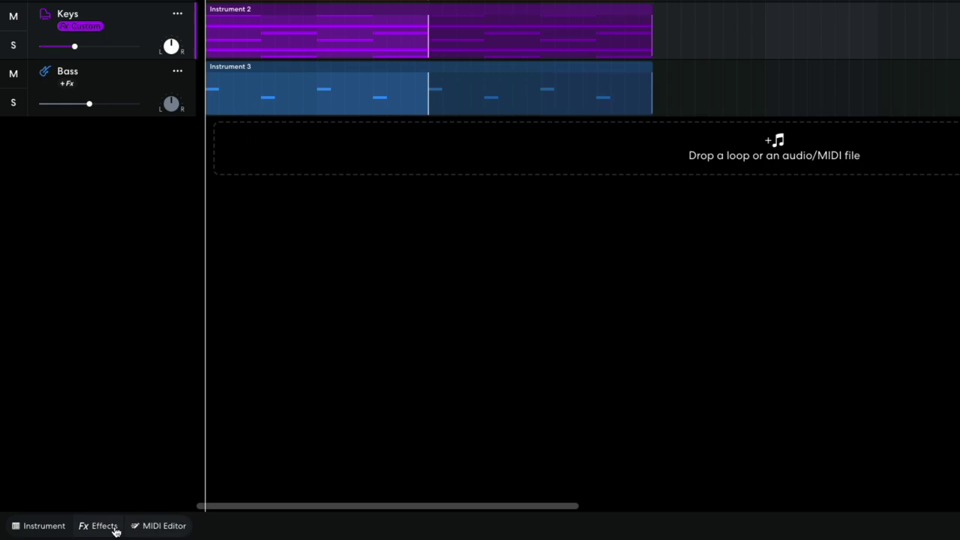
Add a Graphic EQ to the end of the Keys effects chain with the 200 to 1.6k bands slightly lowered, and play the mix.
{"action": "left_click", "coordinate": [75, 530]}
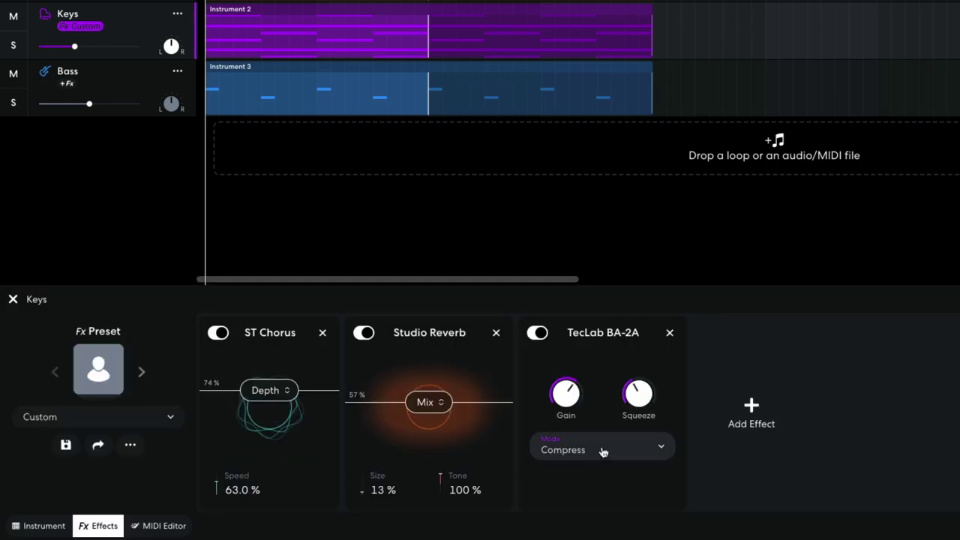
{"action": "left_click", "coordinate": [750, 412]}
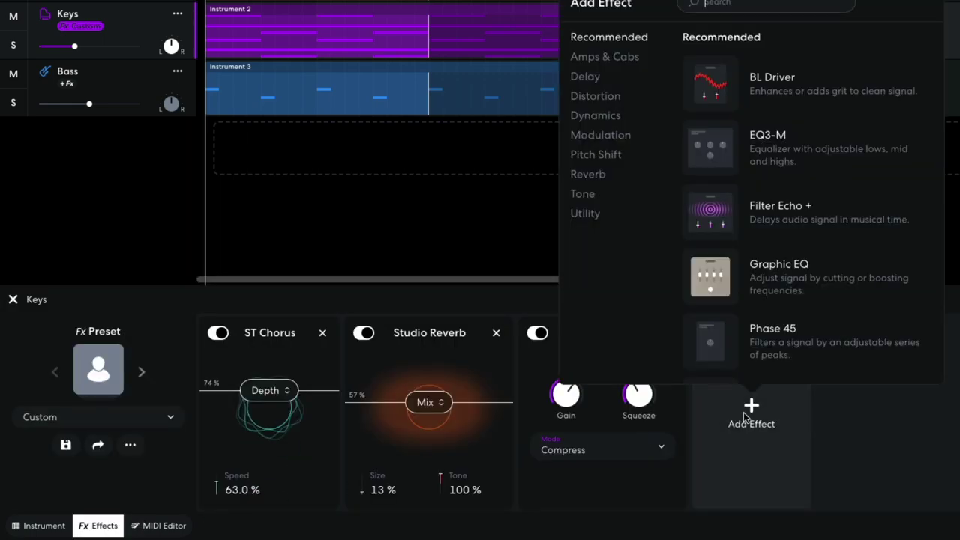
{"action": "left_click", "coordinate": [582, 194]}
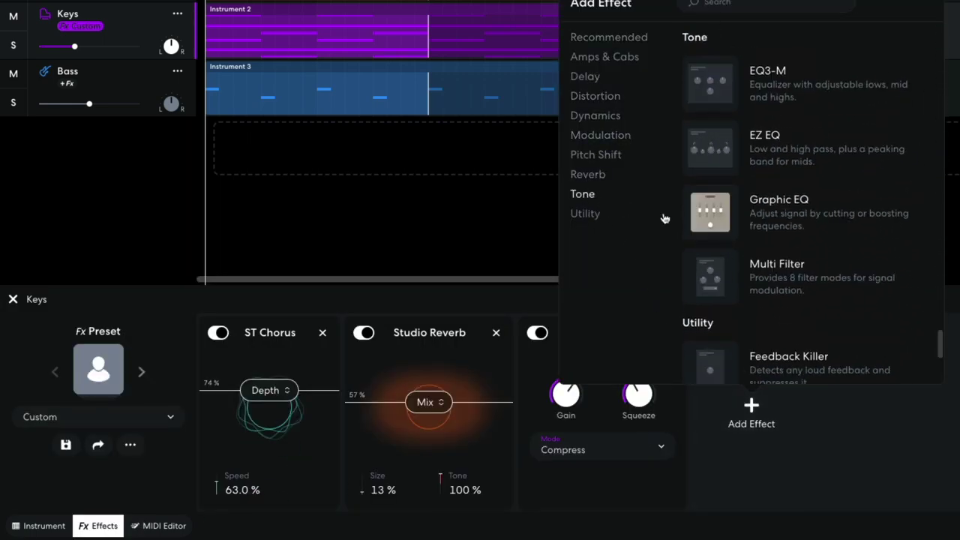
{"action": "left_click", "coordinate": [759, 214]}
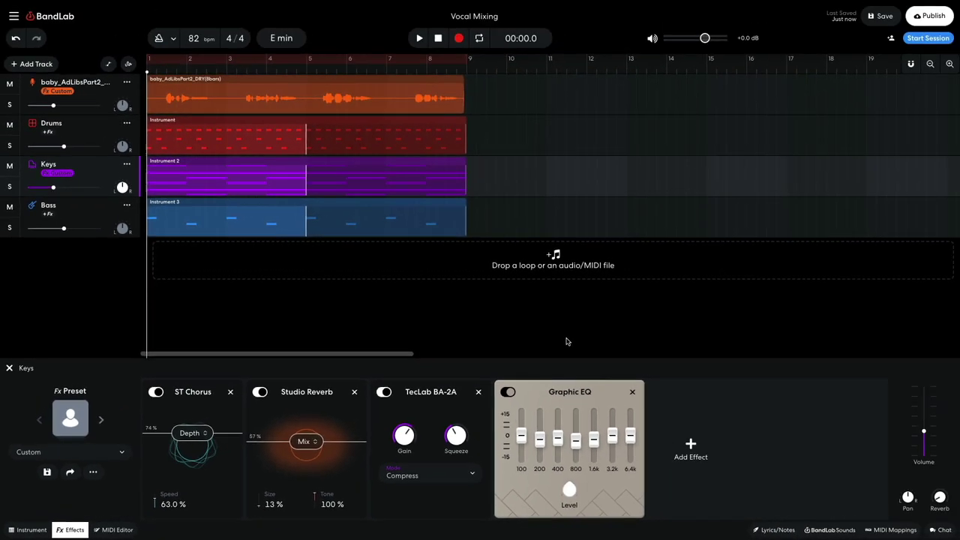
{"action": "key", "text": "space"}
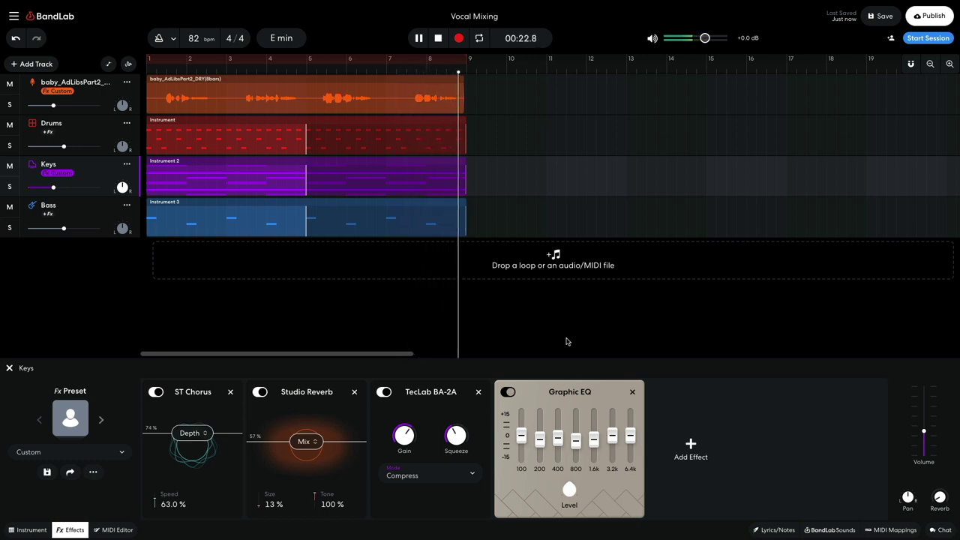
{"action": "key", "text": "space"}
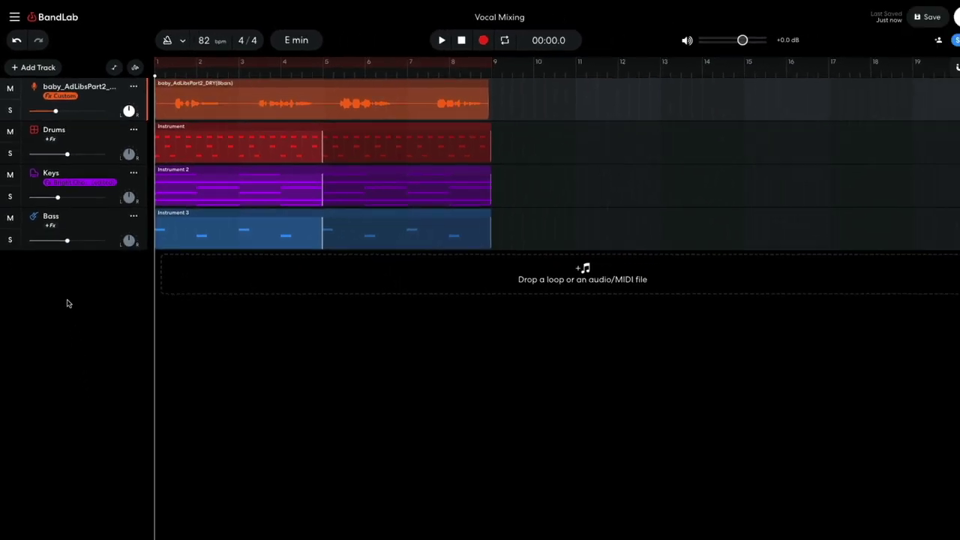
Add a Graphic EQ after the Studio Reverb on the vocal track with the 800 band slightly lowered, and play the mix.
{"action": "key", "text": "space"}
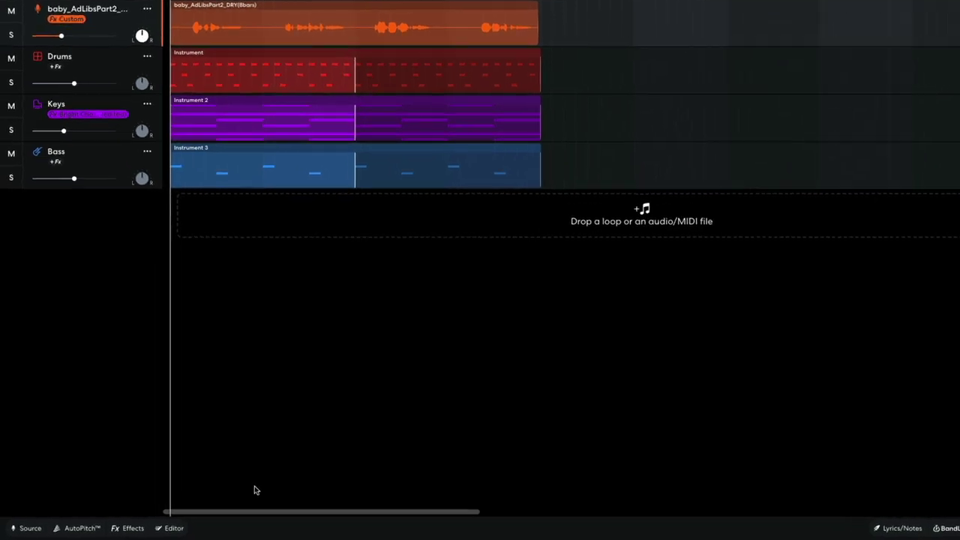
{"action": "left_click", "coordinate": [120, 530]}
{"action": "left_click", "coordinate": [657, 413]}
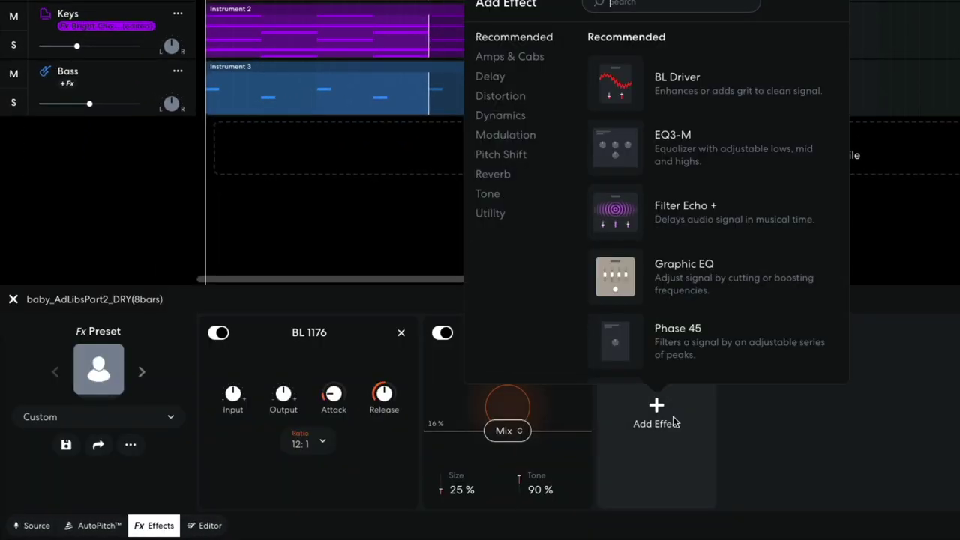
{"action": "left_click", "coordinate": [684, 279]}
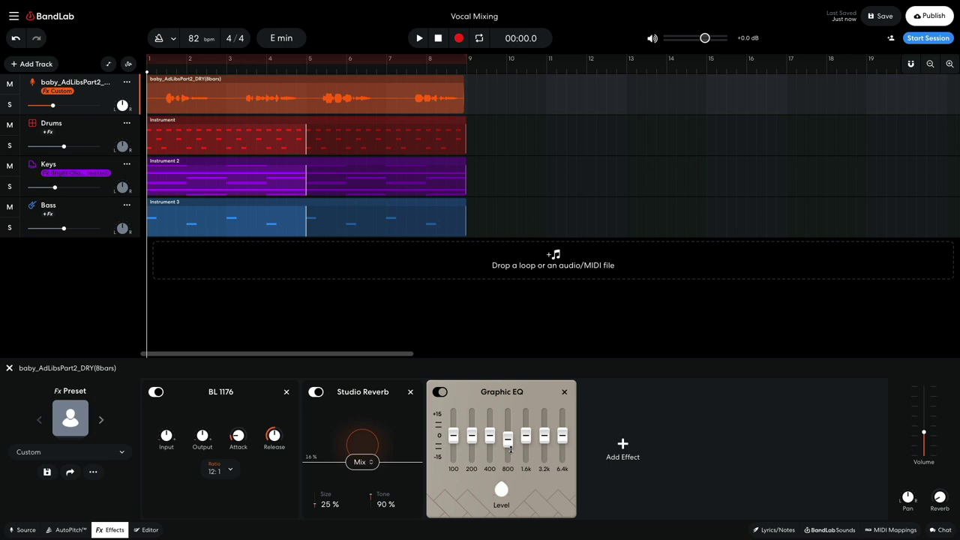
{"action": "key", "text": "space"}
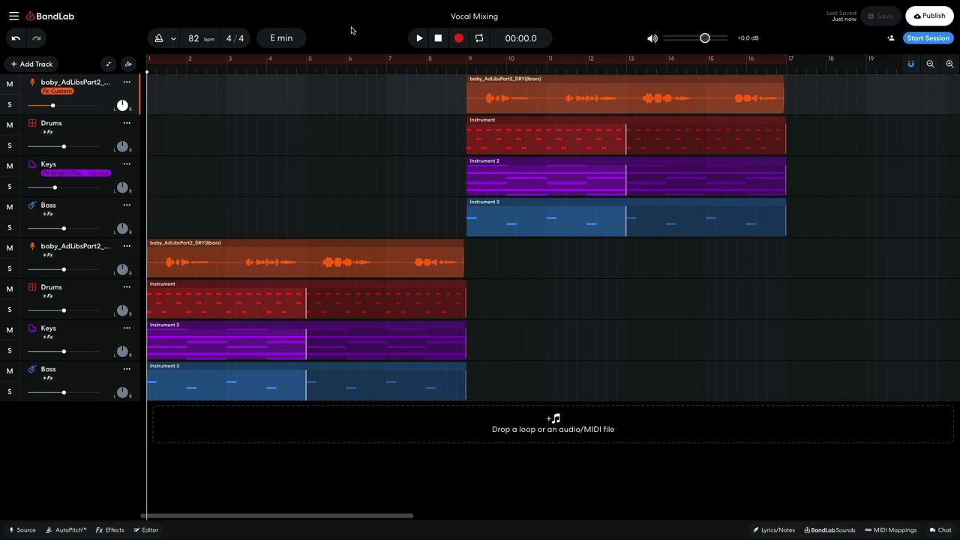
Play the dry, effect-free arrangement in bars 1 to 8 followed by the mixed version from bar 9 to compare them, and stop playback.
{"action": "key", "text": "space"}
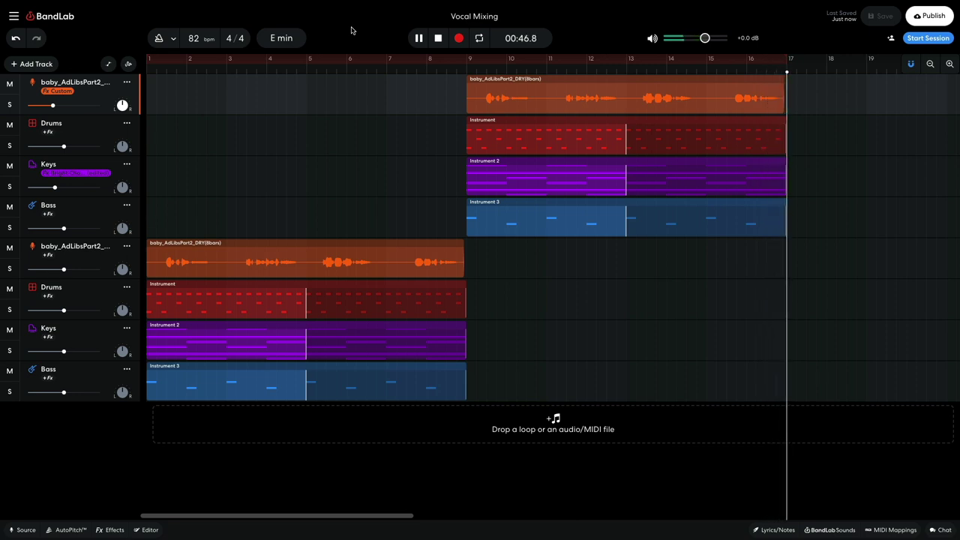
{"action": "key", "text": "space"}
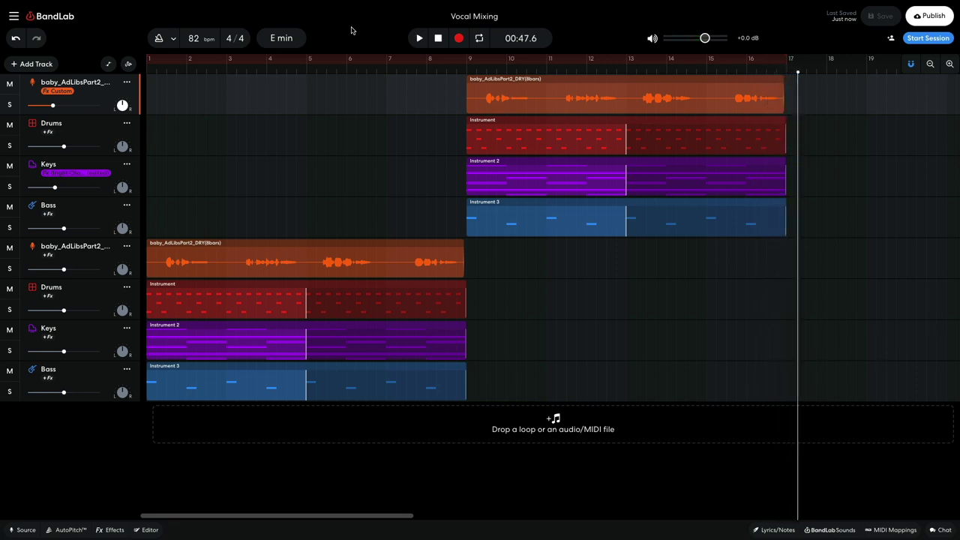